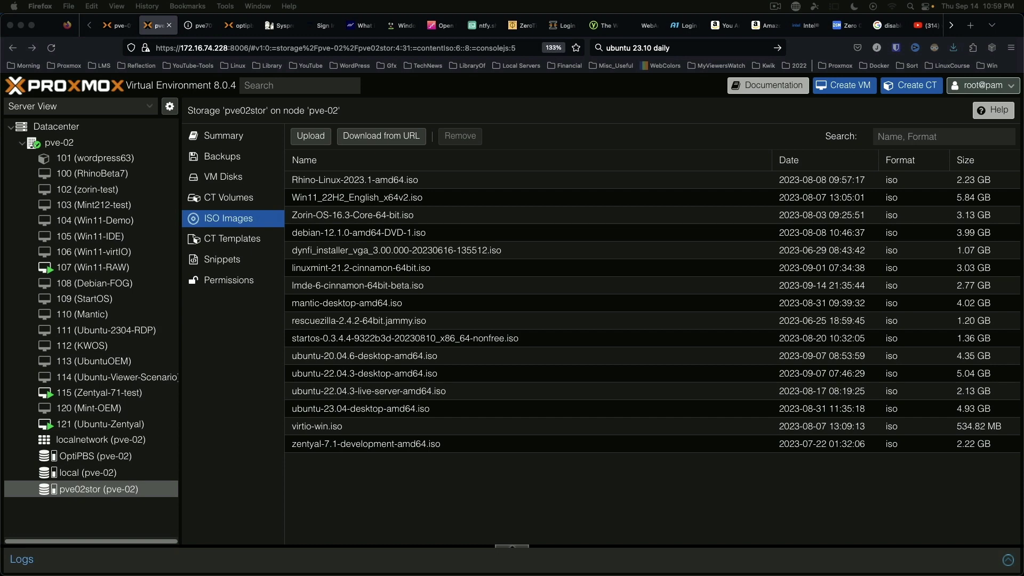
Start a new VM named LMDE6 on pve-02, booting from the lmde-6-cinnamon-64bit-beta ISO.
right_click(59, 143)
left_click(113, 172)
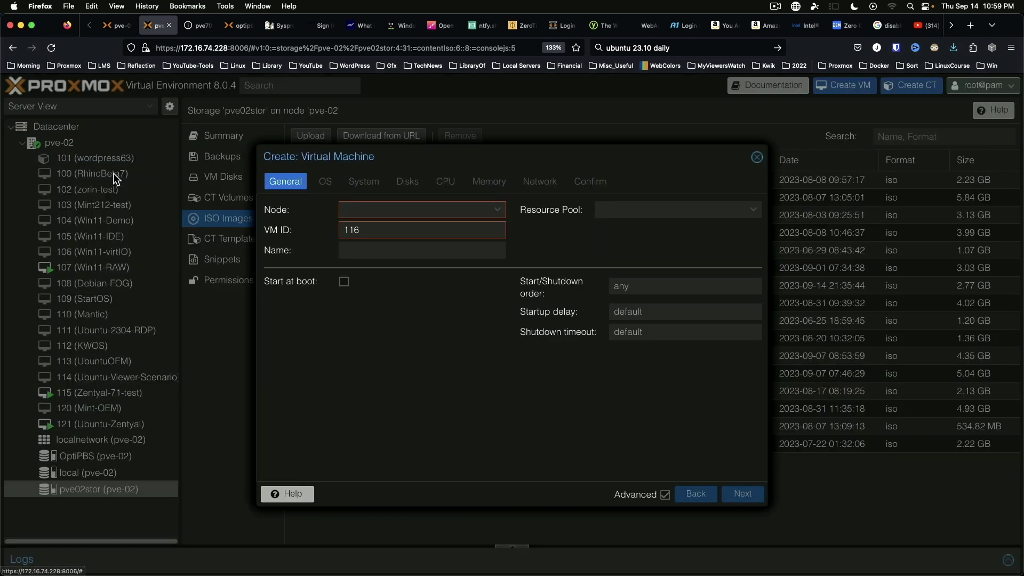
type("LMDE6")
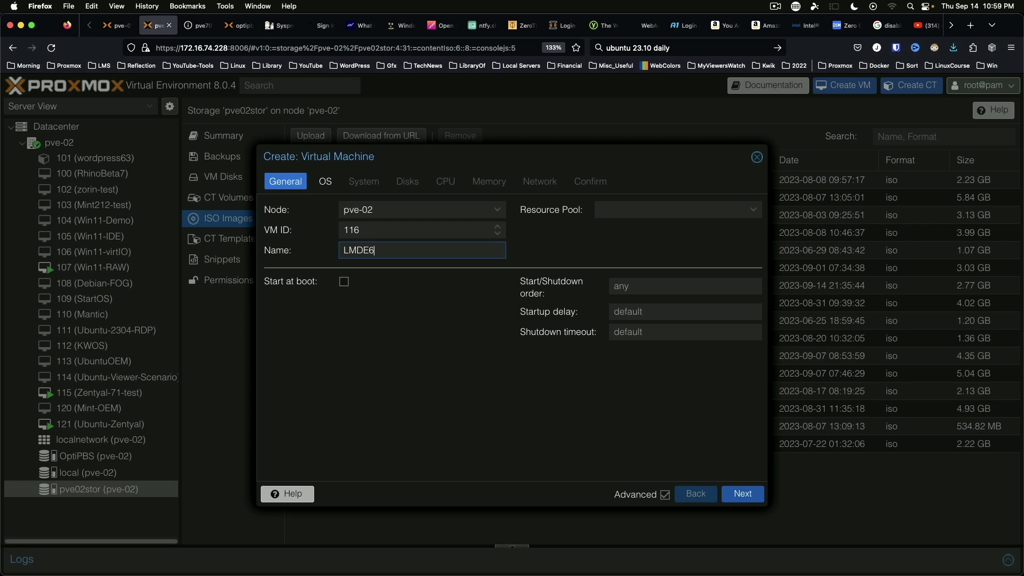
left_click(398, 231)
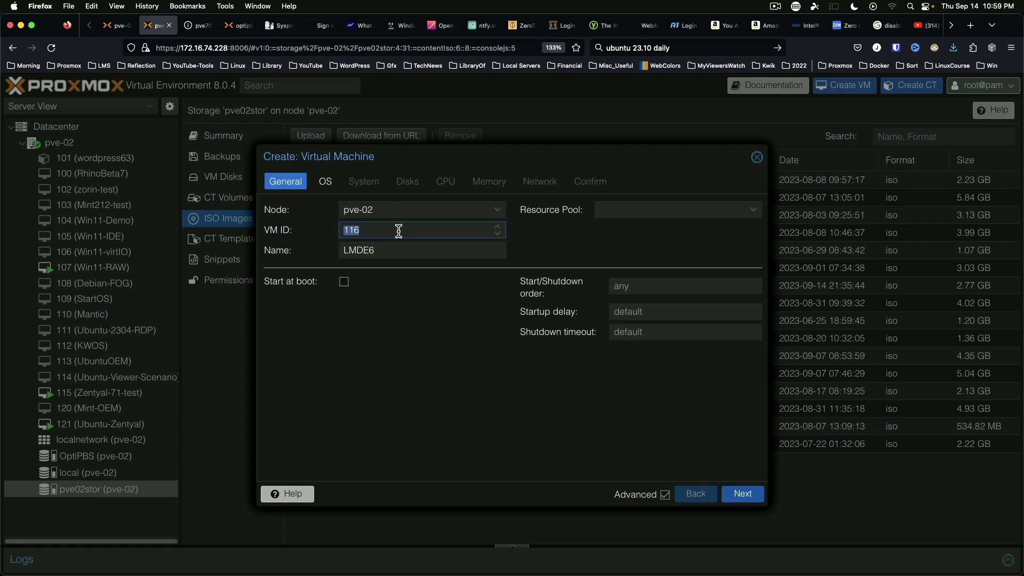
type("120")
left_click(325, 182)
left_click(495, 257)
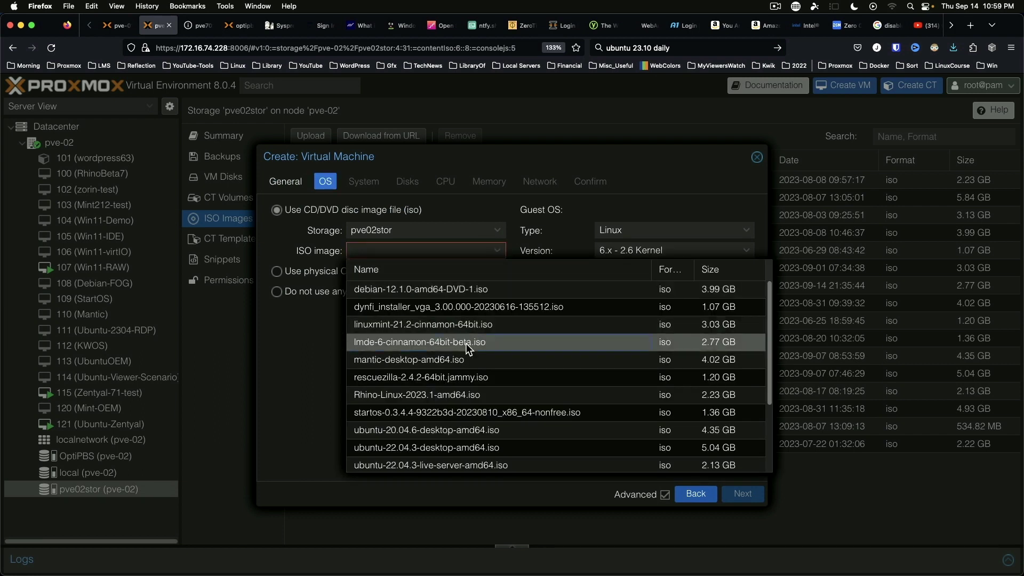
left_click(467, 348)
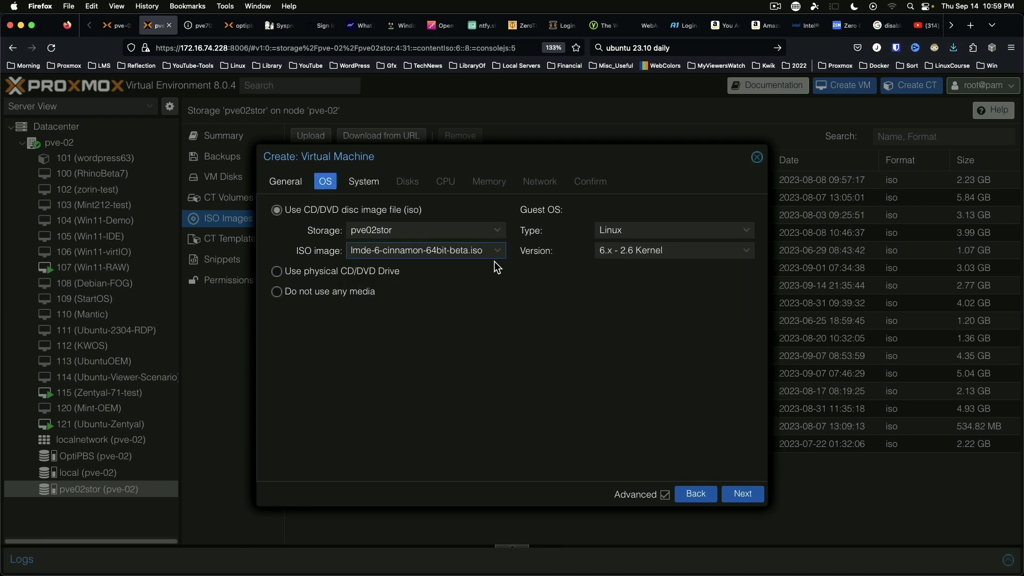
Give the VM a 45 GiB SSD-emulated disk and 8 CPU cores.
left_click(364, 185)
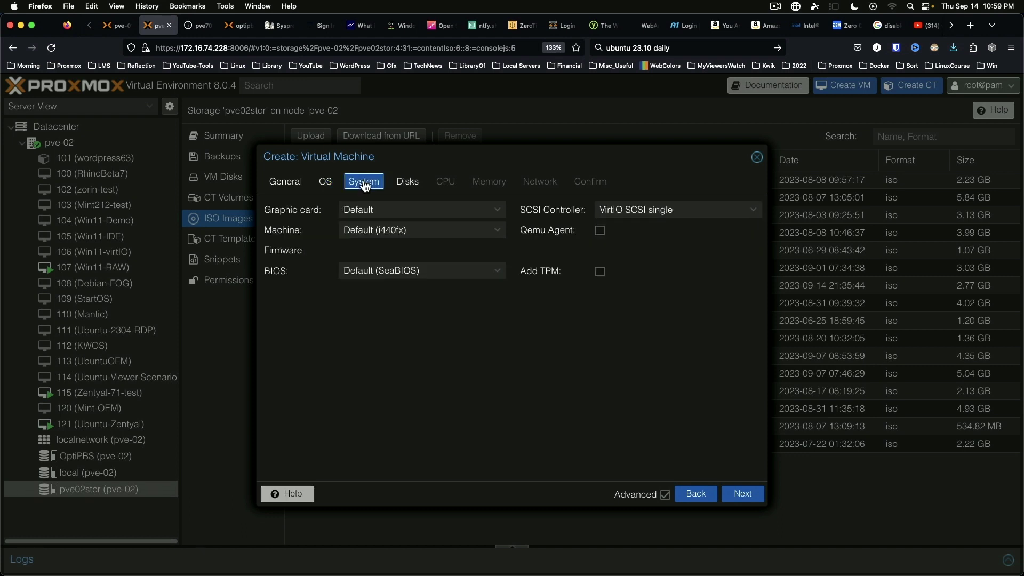
left_click(407, 182)
double_click(491, 303)
type("45")
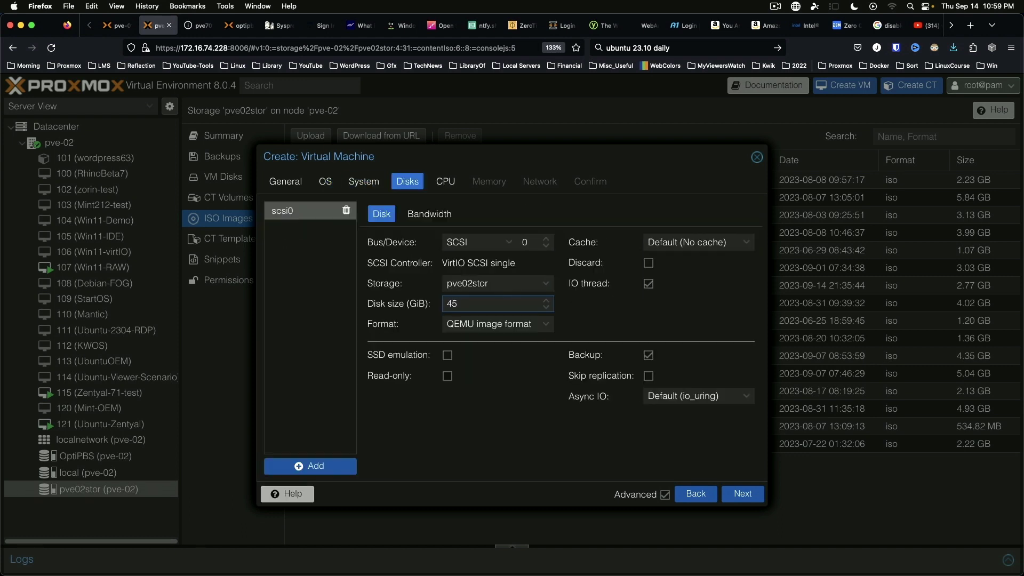
left_click(448, 356)
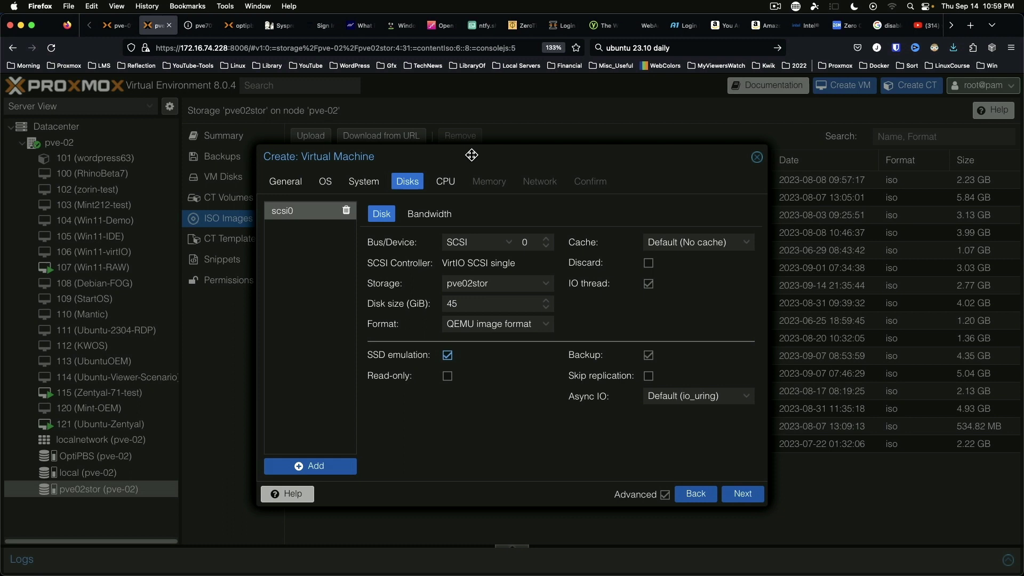
left_click(446, 181)
double_click(442, 230)
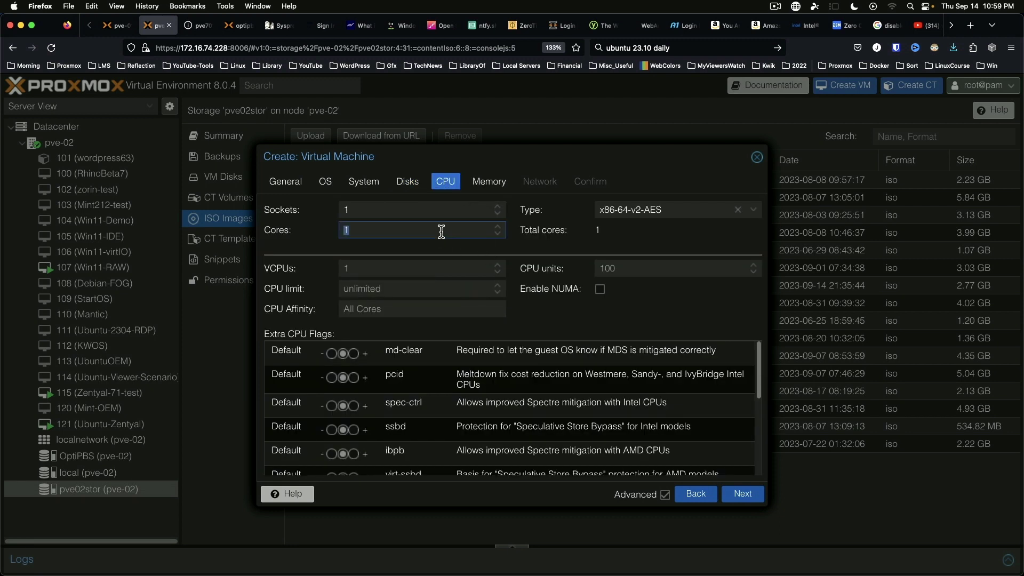
type("8")
Set memory to 8192 MiB with a 2048 MiB minimum, add no network, and create and start the VM.
left_click(489, 182)
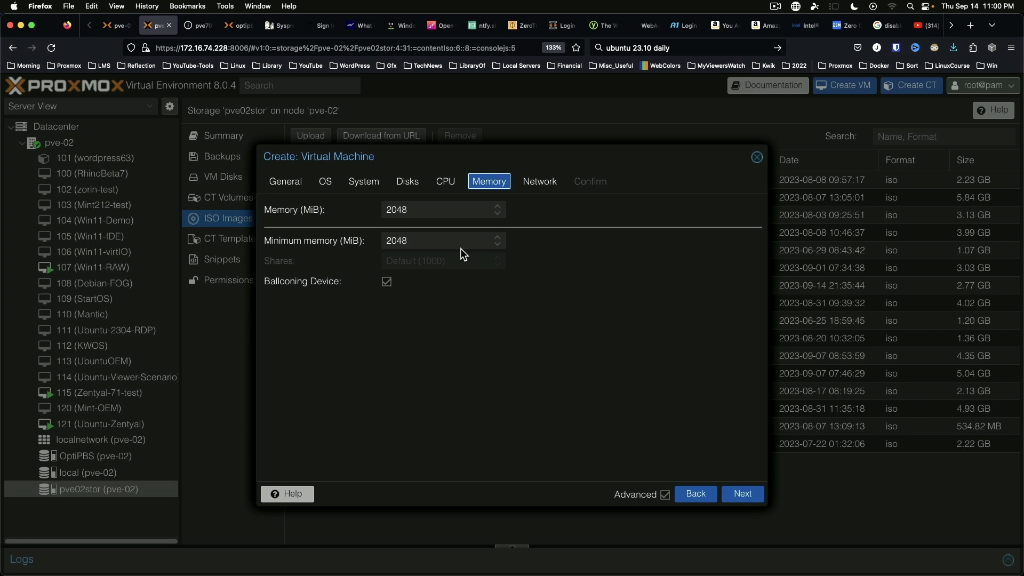
key("Tab")
type("8192")
key("Tab")
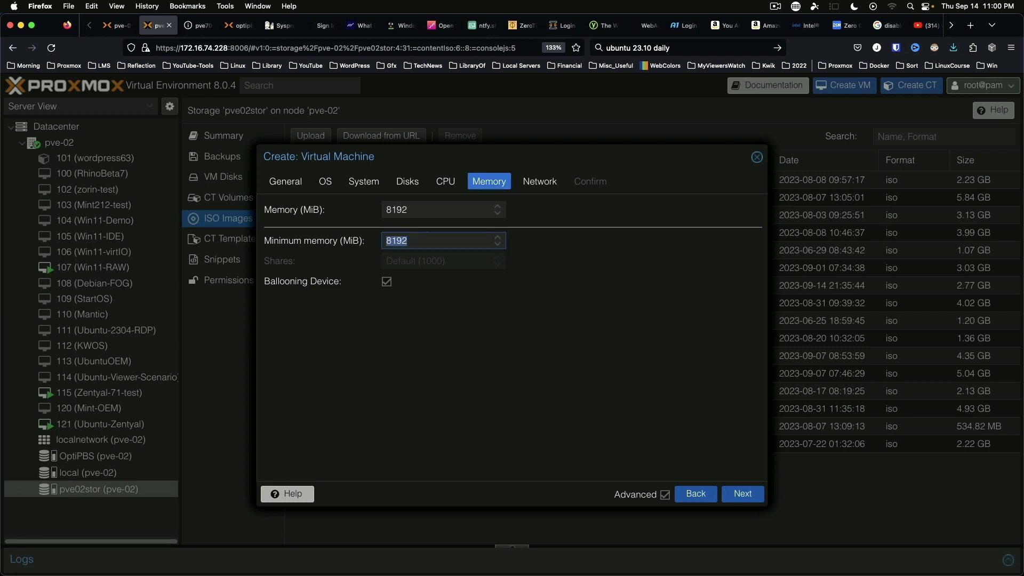
type("2048")
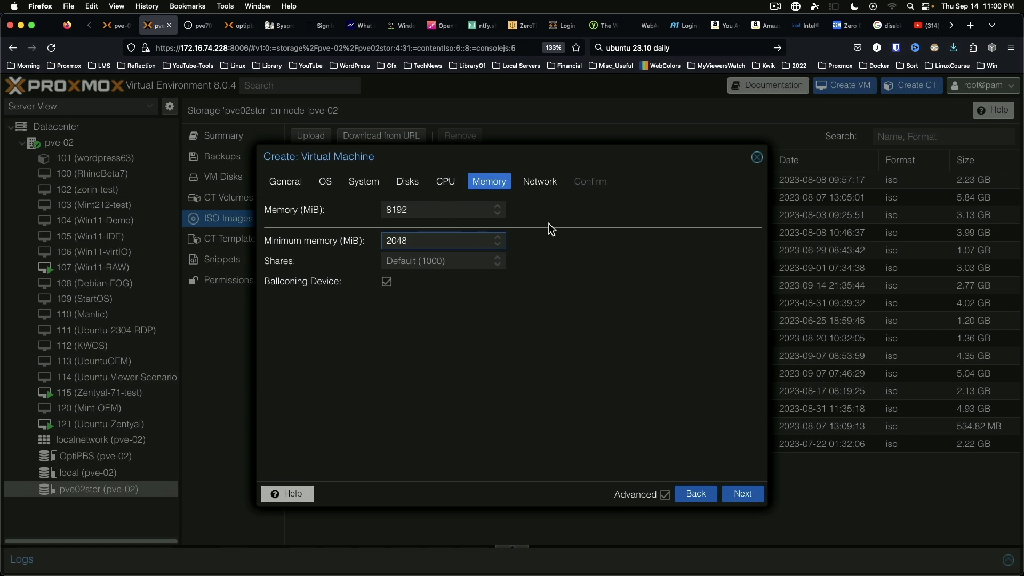
left_click(532, 184)
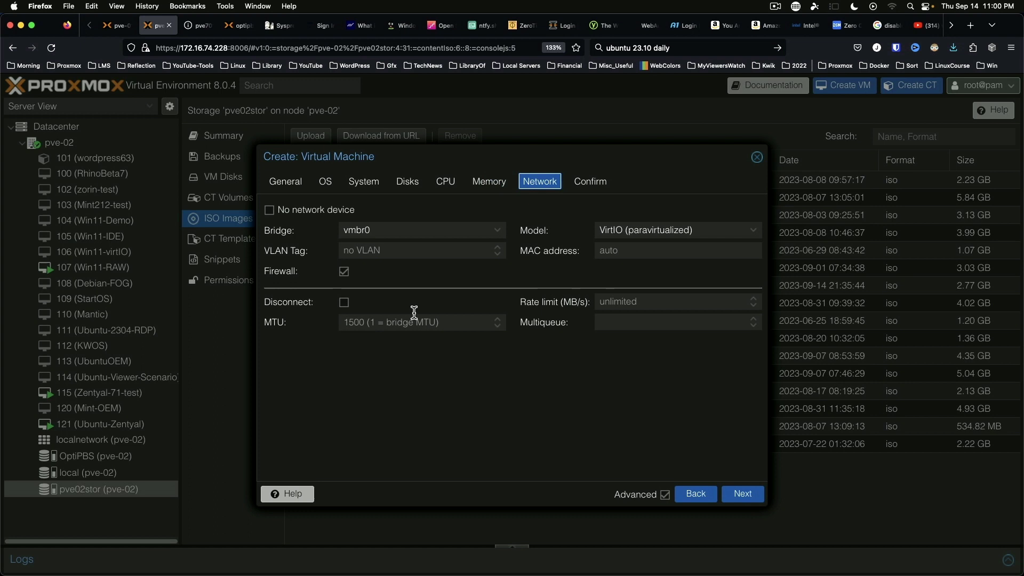
left_click(270, 210)
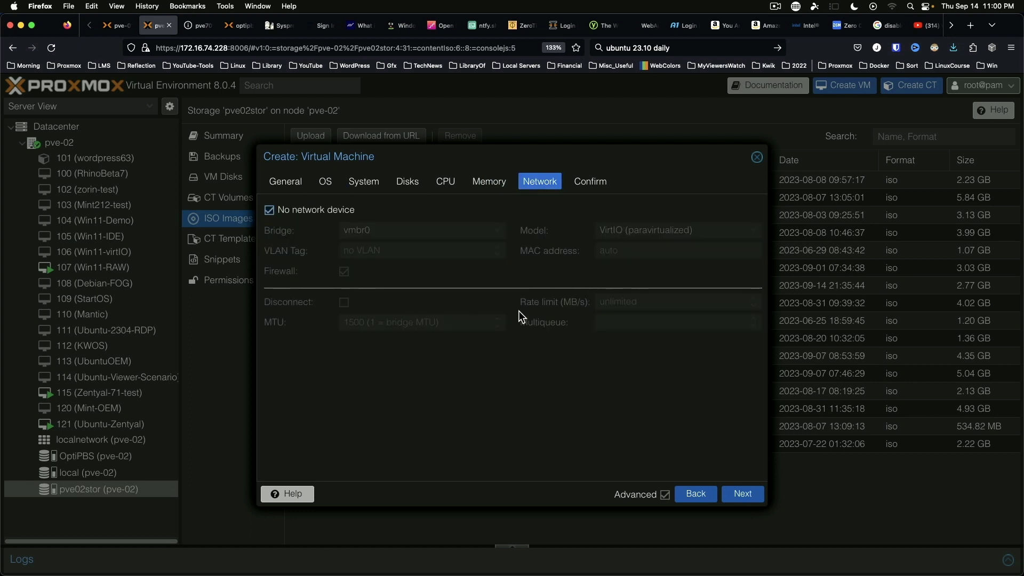
left_click(587, 188)
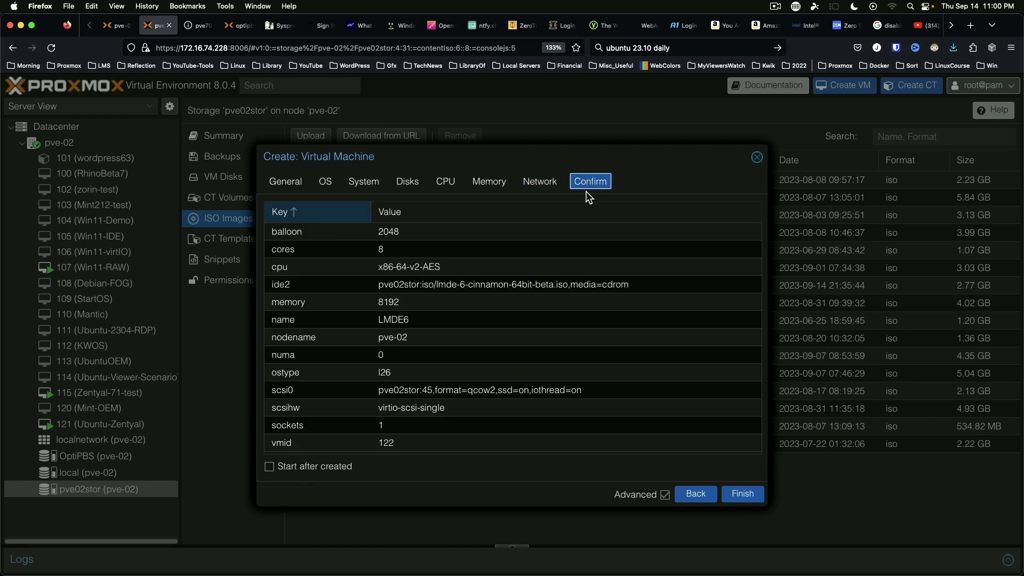
left_click(282, 467)
left_click(743, 495)
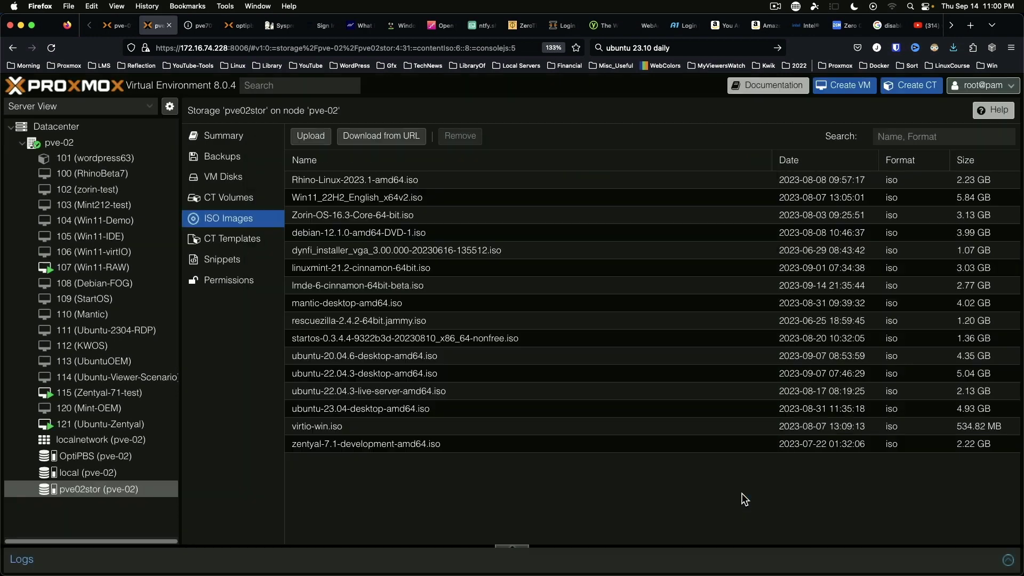
Open VM 122's console and boot the live system with the Start LMDE boot entry.
left_click(114, 441)
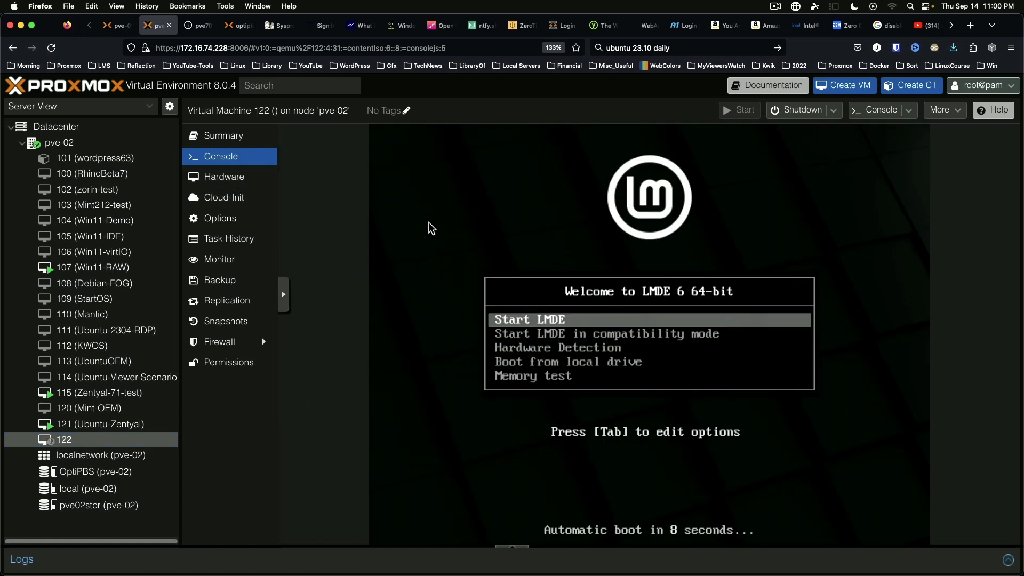
key("Down")
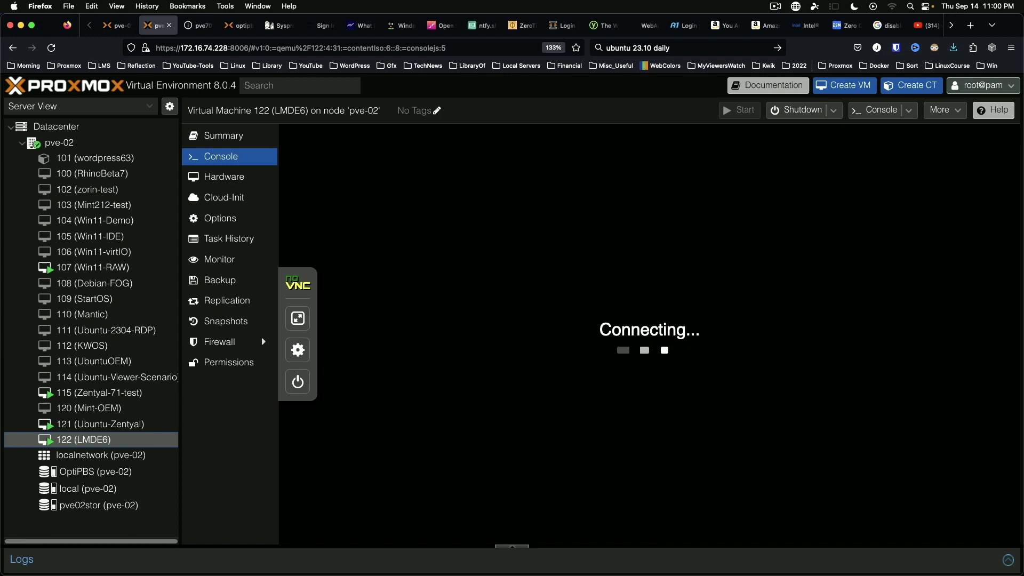
key("Down")
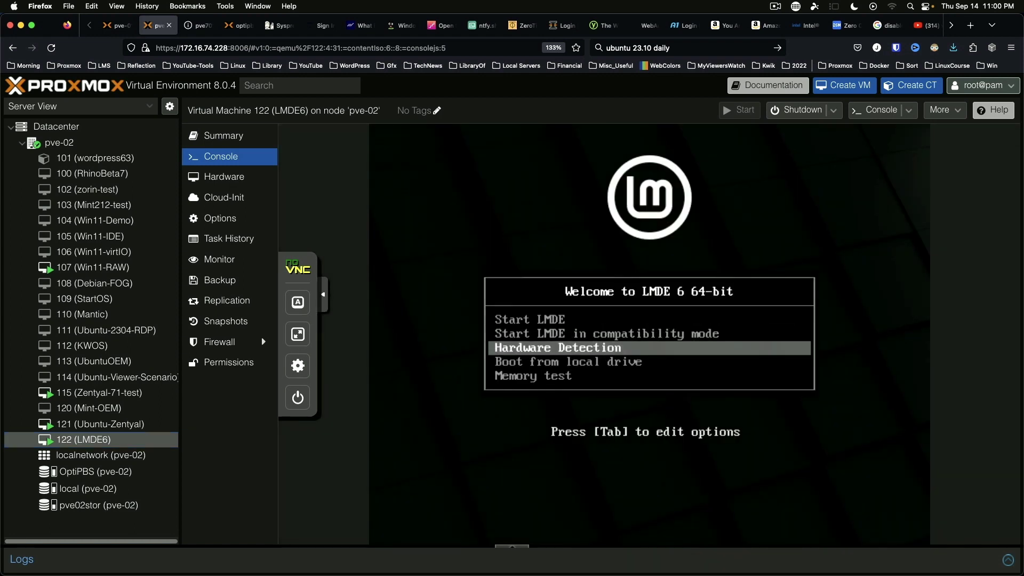
key("Up")
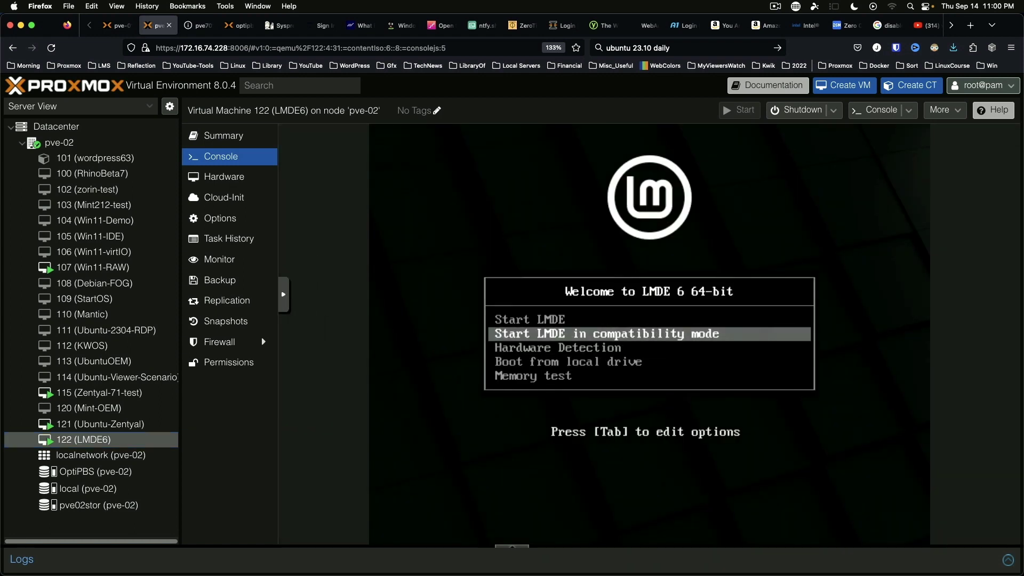
key("Up")
key("Down")
key("Down")
key("Down")
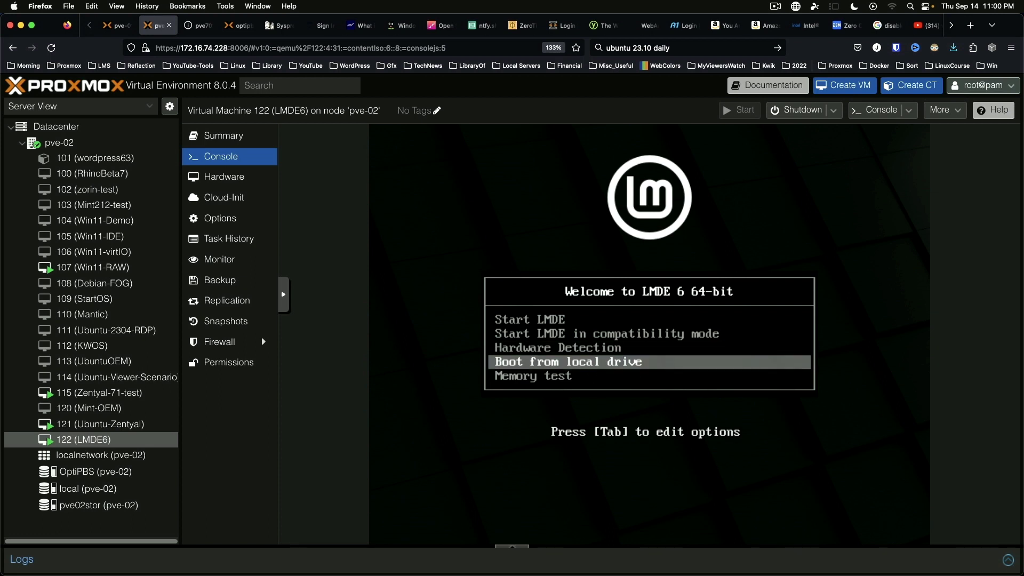
key("Up")
key("Up")
key("Up")
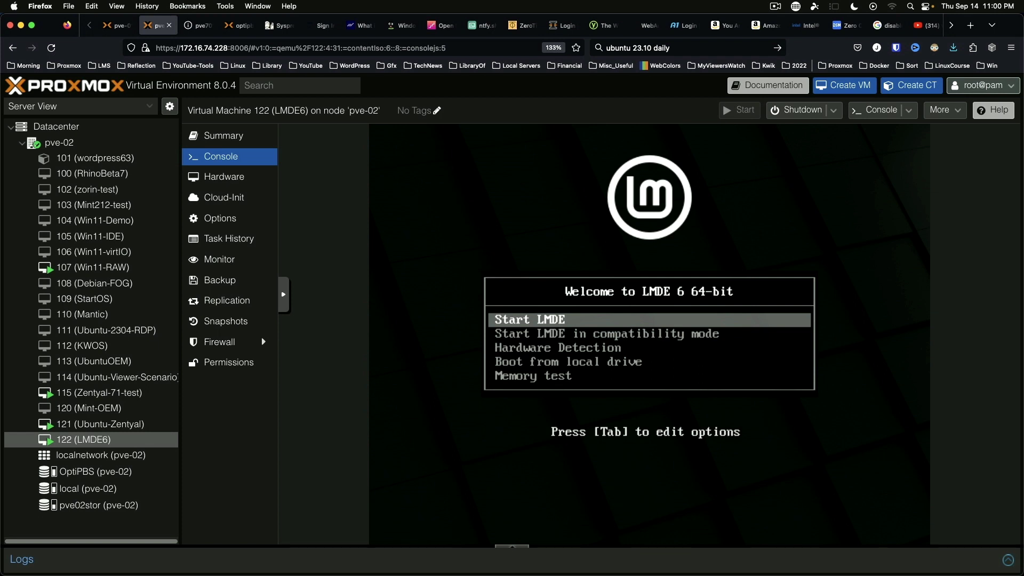
key("Return")
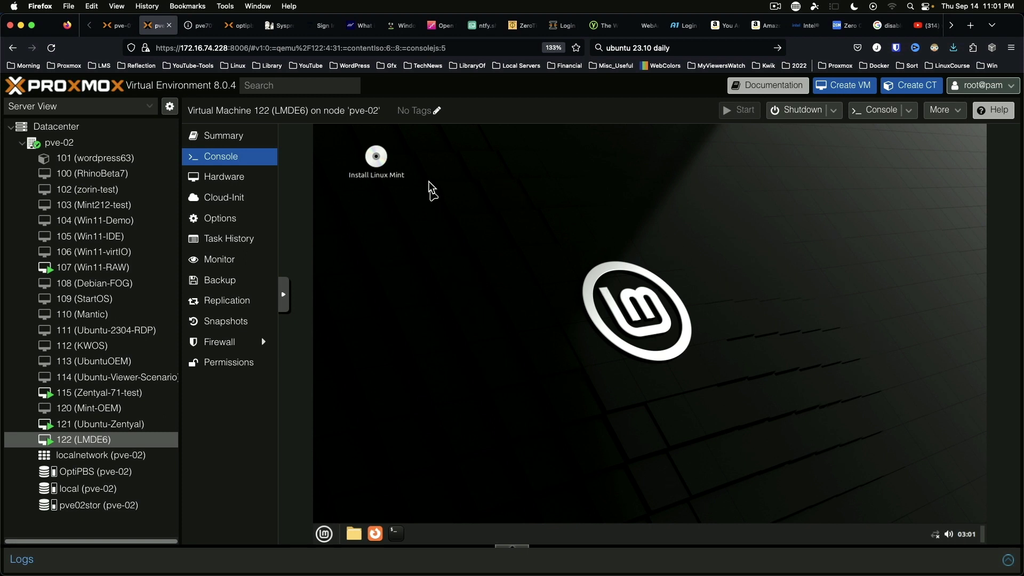
Launch the installer and accept English (US), the America/New York timezone, the US keyboard and the user details.
left_click(382, 163)
double_click(382, 163)
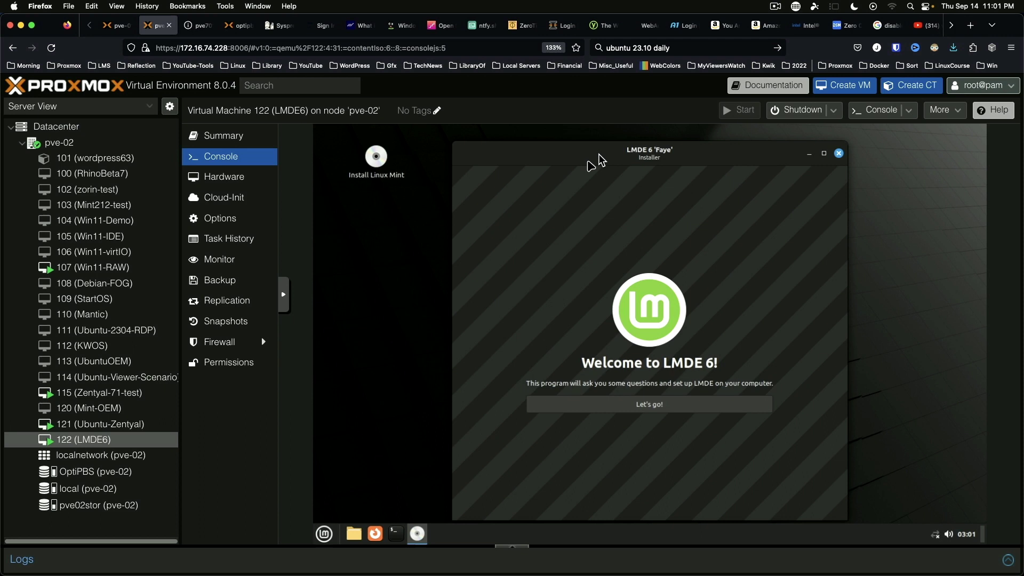
left_click_drag(607, 157, 606, 148)
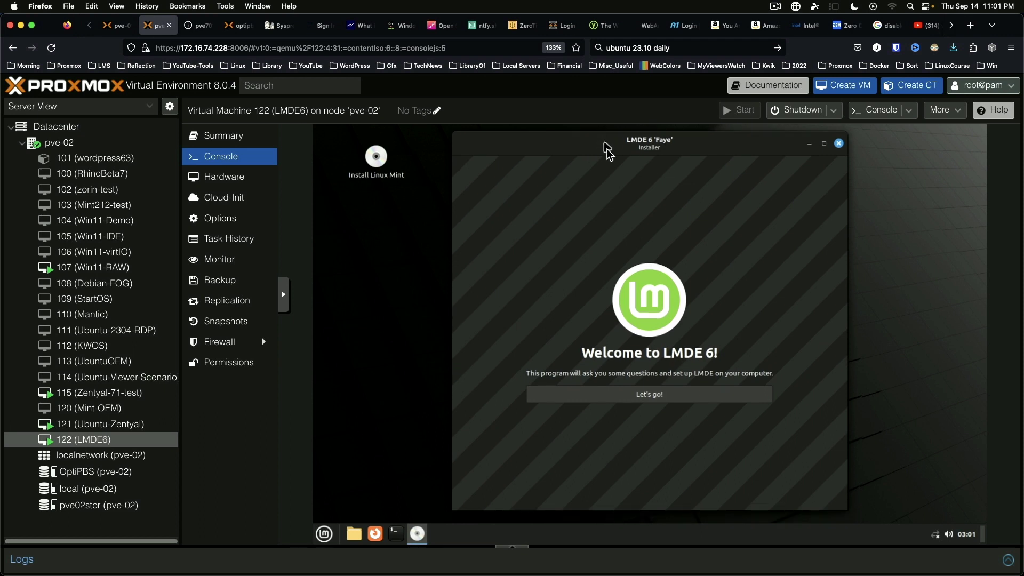
left_click(645, 399)
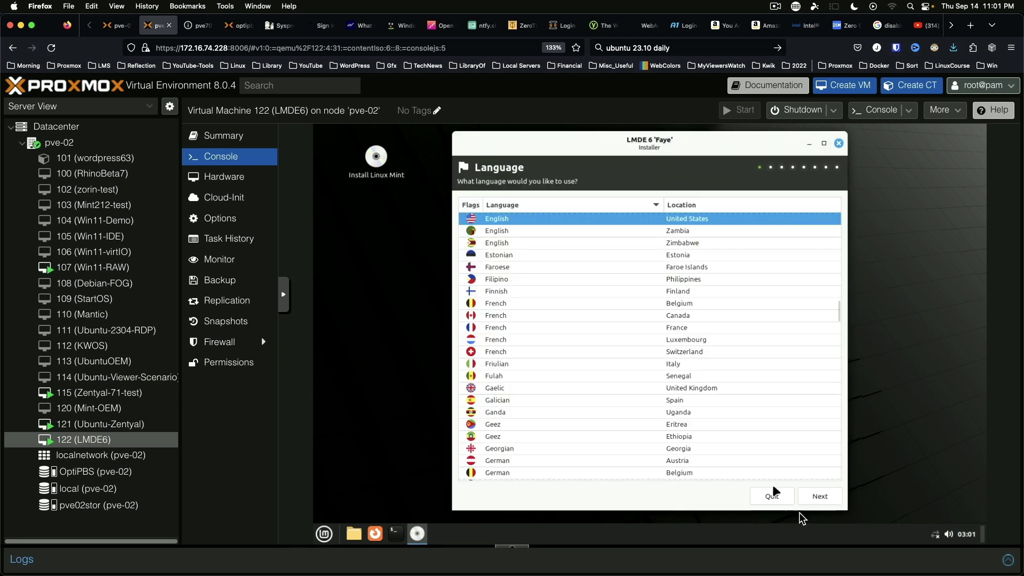
left_click(820, 499)
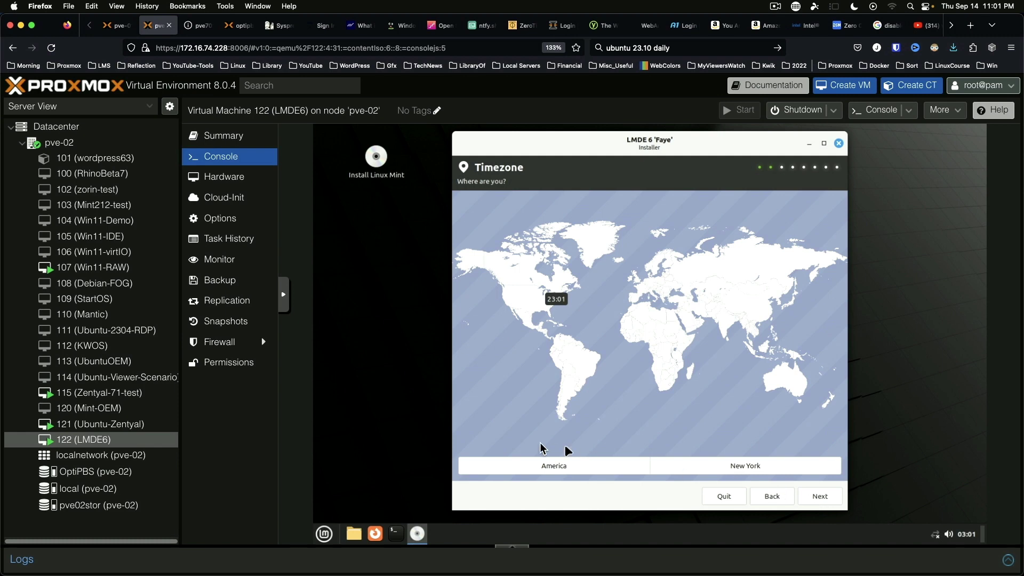
left_click(830, 500)
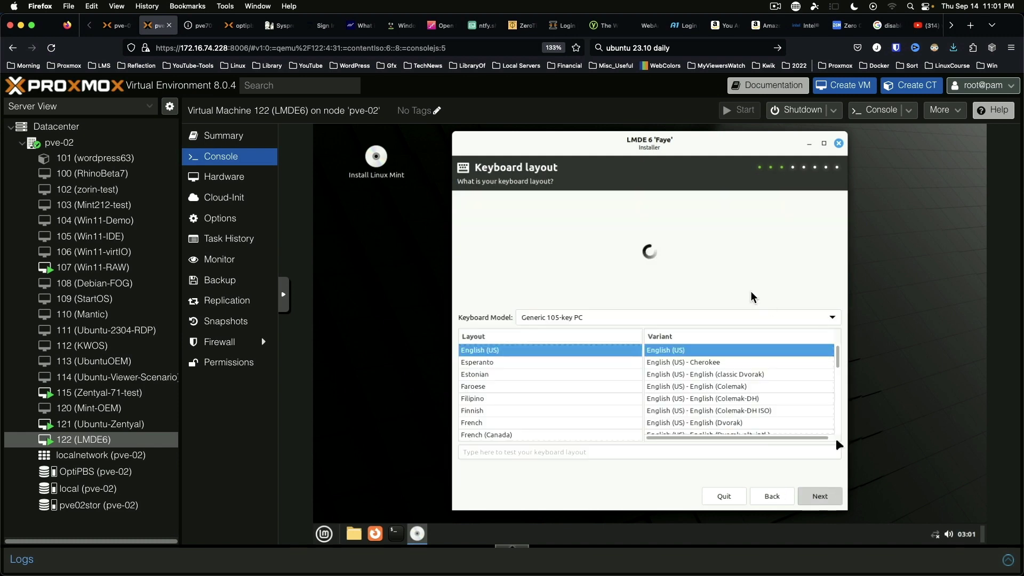
left_click(820, 497)
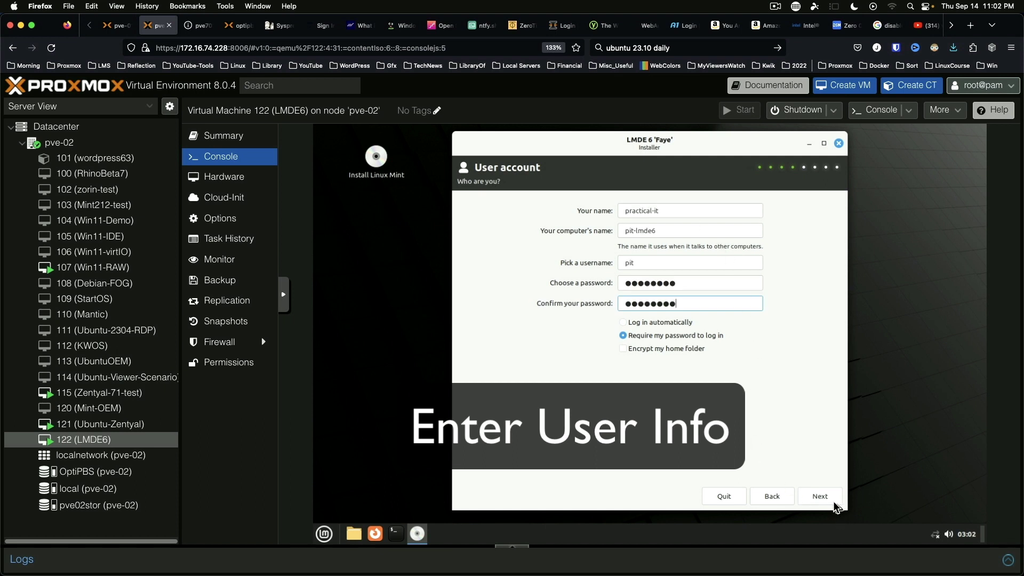
left_click(824, 500)
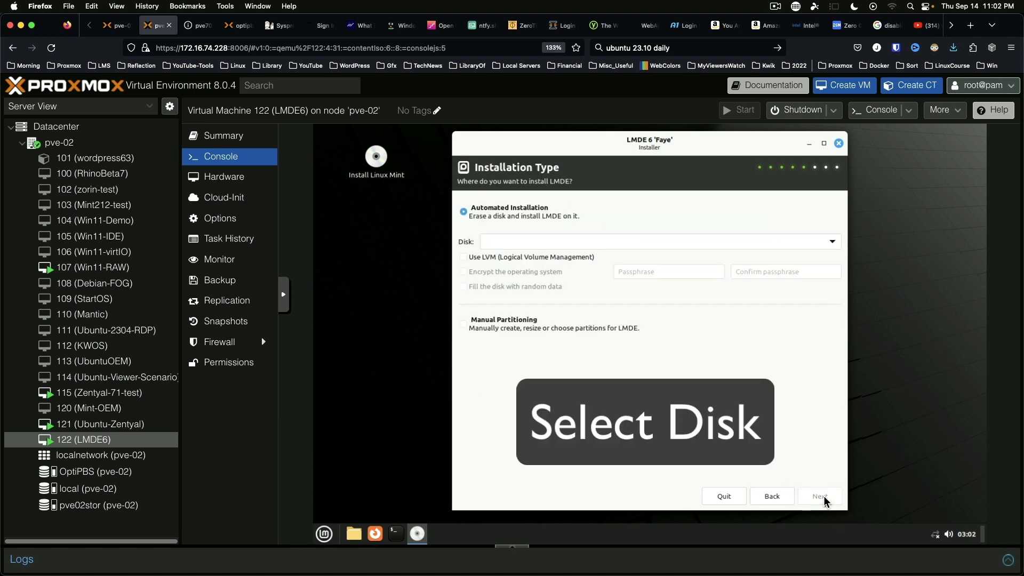
Install automatically on the 48 GB QEMU disk, erasing it with a new partition table and GRUB on /dev/sda.
left_click(573, 248)
left_click(568, 246)
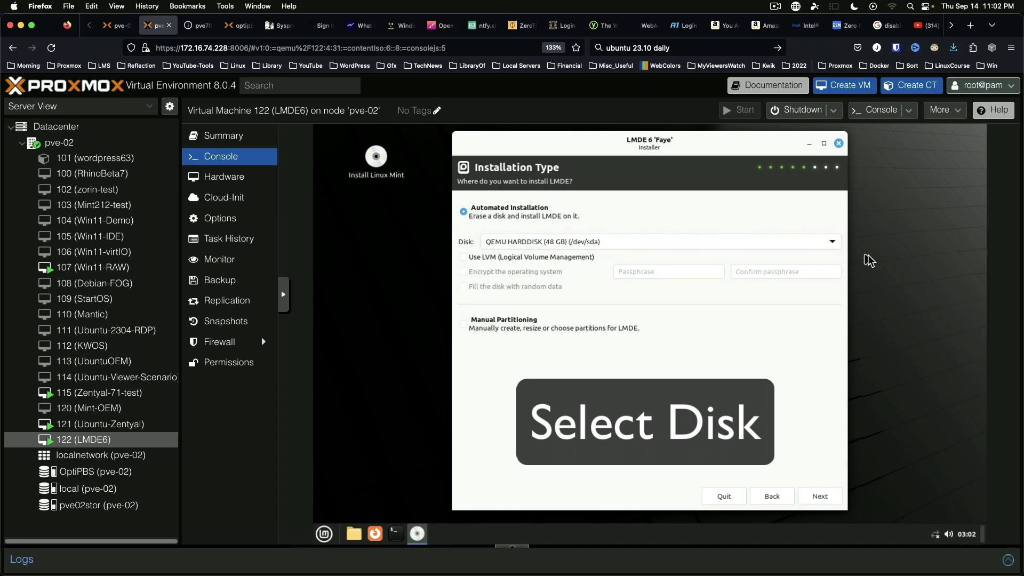
left_click(824, 500)
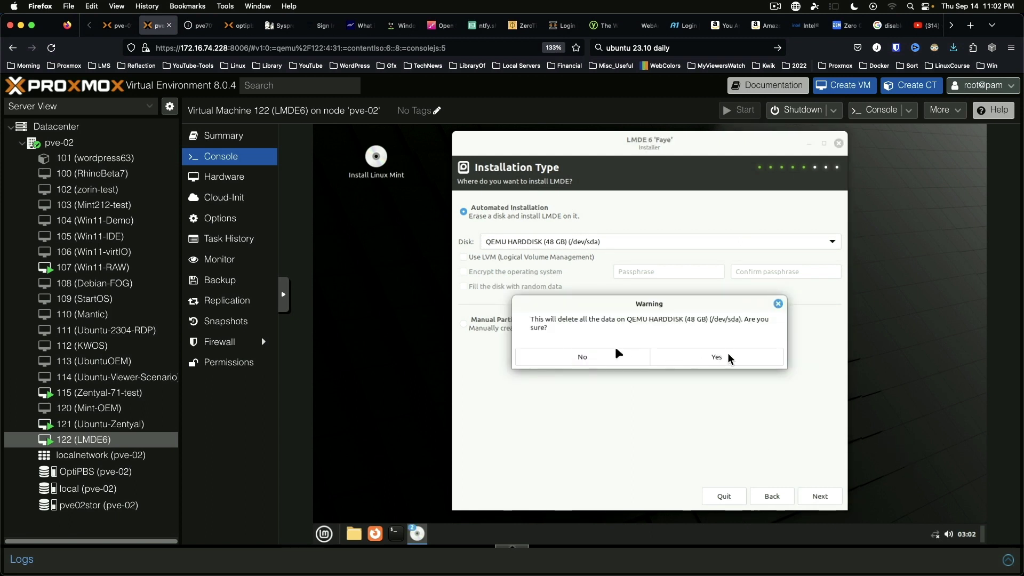
left_click(741, 359)
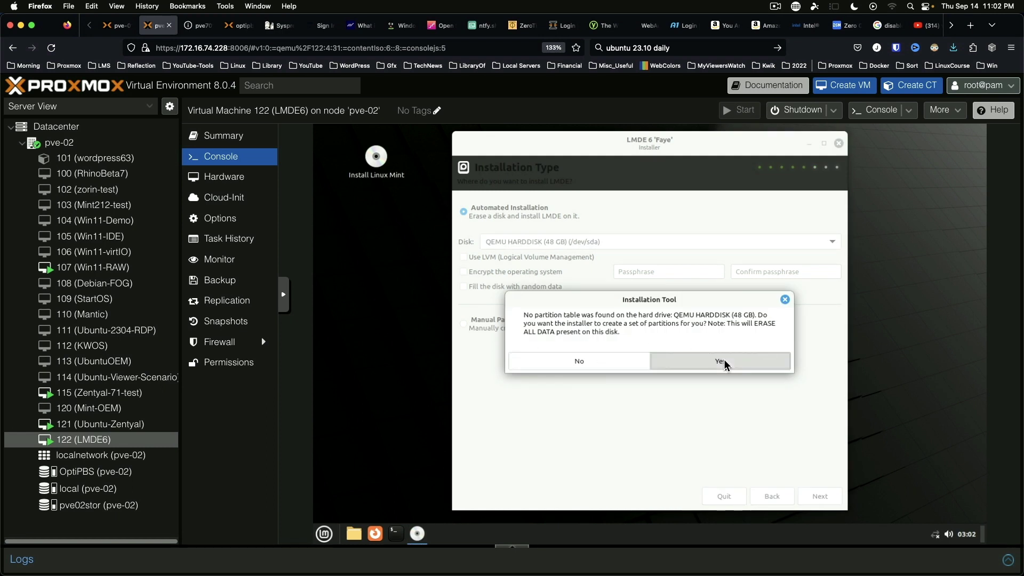
left_click(726, 365)
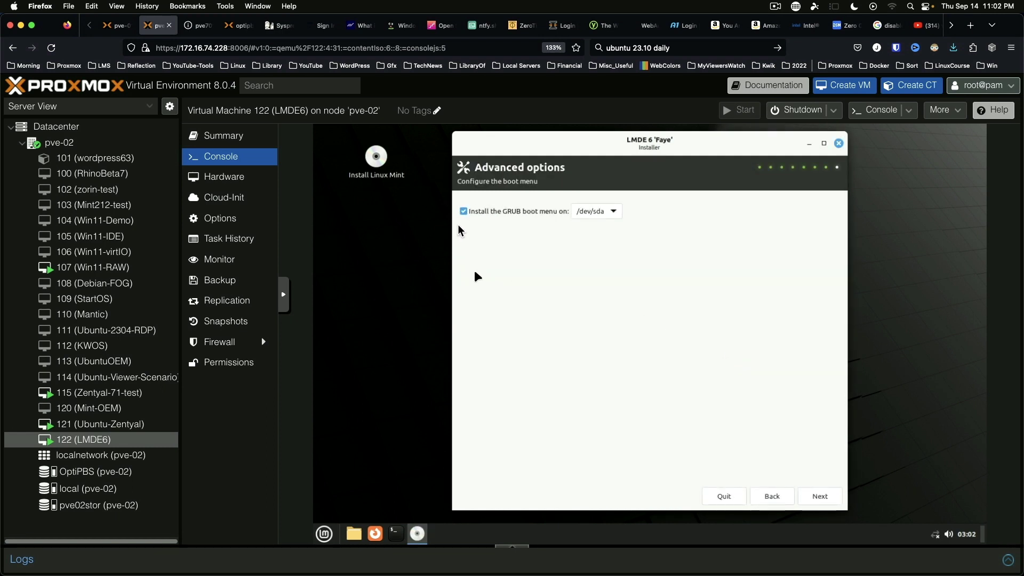
left_click(826, 501)
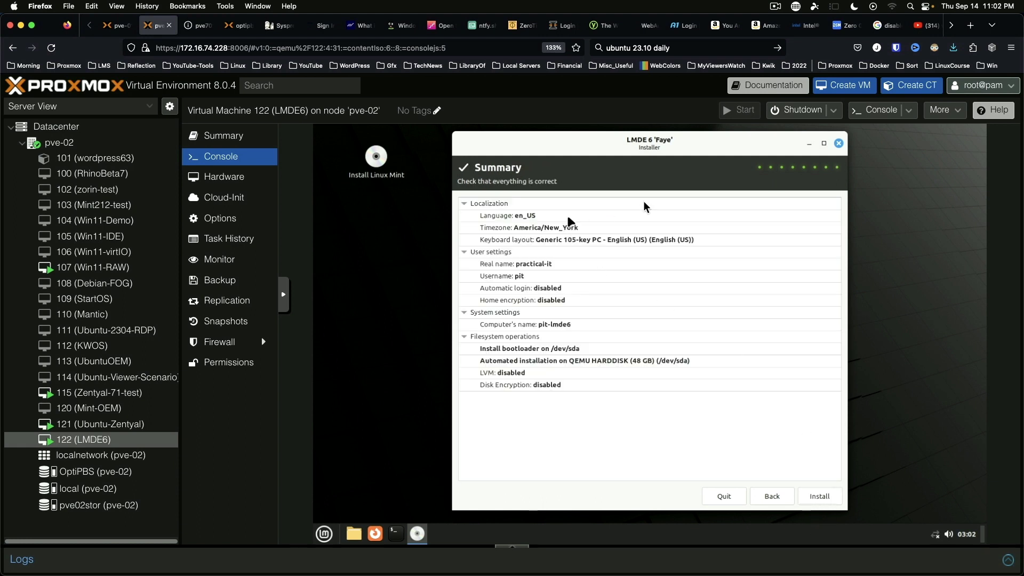
Start the LMDE installation from the Summary page and wait for it to finish.
left_click(824, 498)
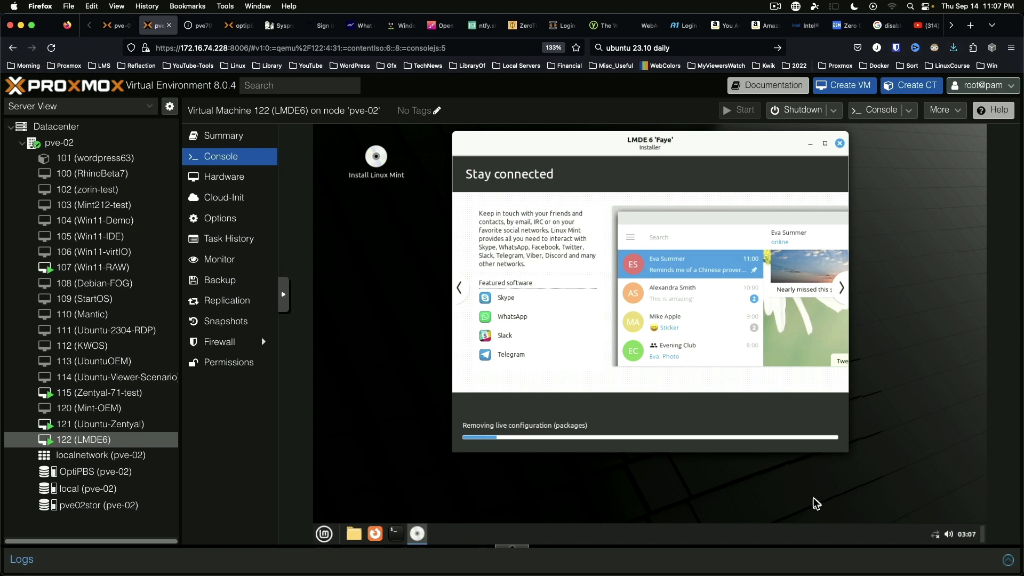
mouse_move(967, 533)
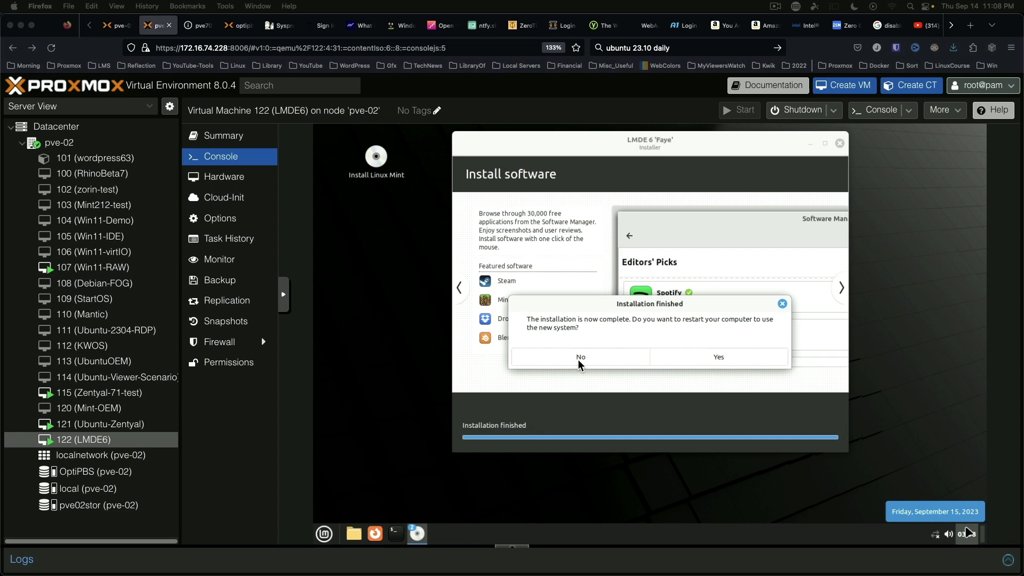
Restart into the installed system and set the VM's CD/DVD drive to use no media.
left_click(711, 357)
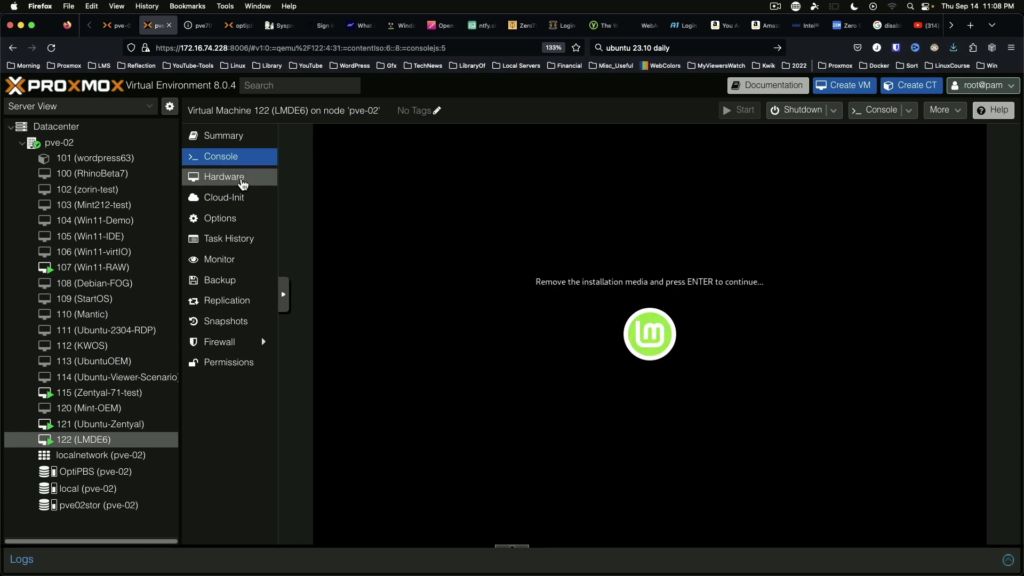
left_click(261, 178)
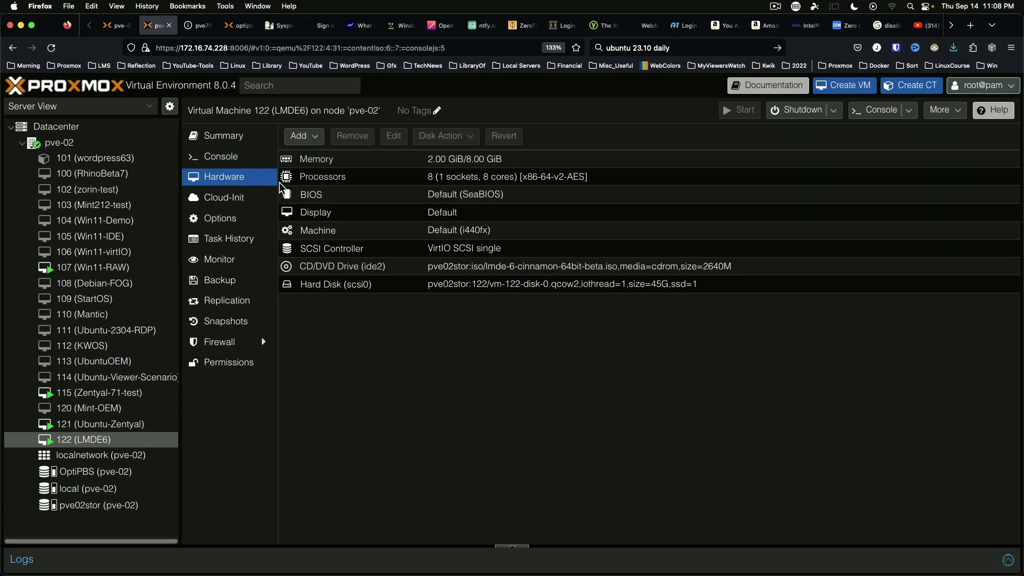
double_click(511, 269)
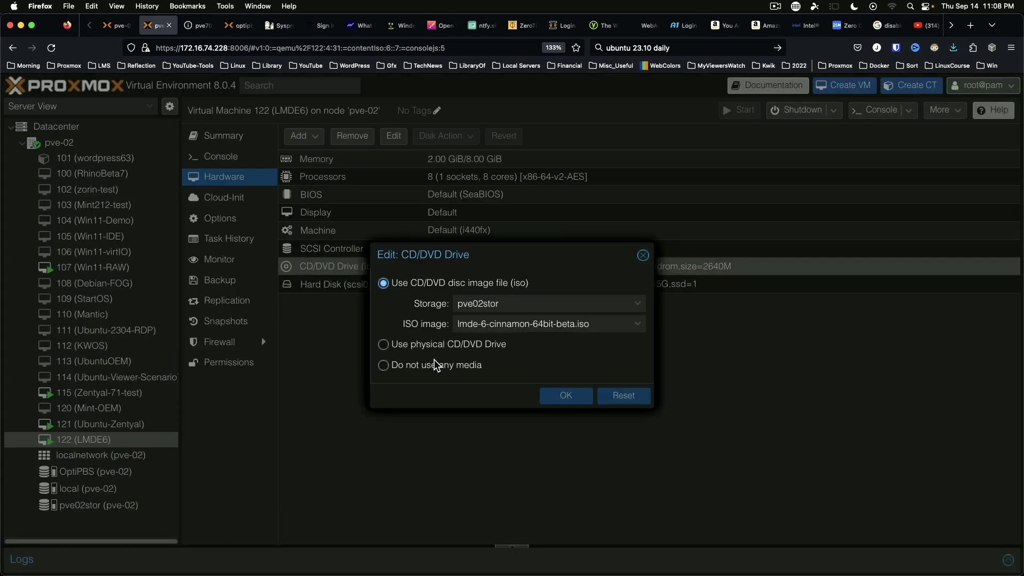
left_click(430, 364)
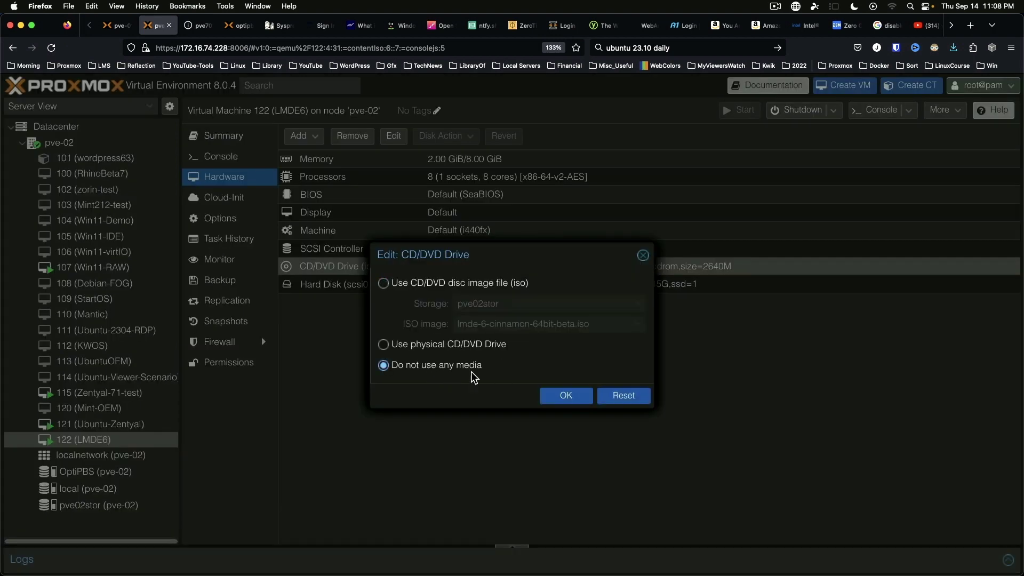
left_click(569, 399)
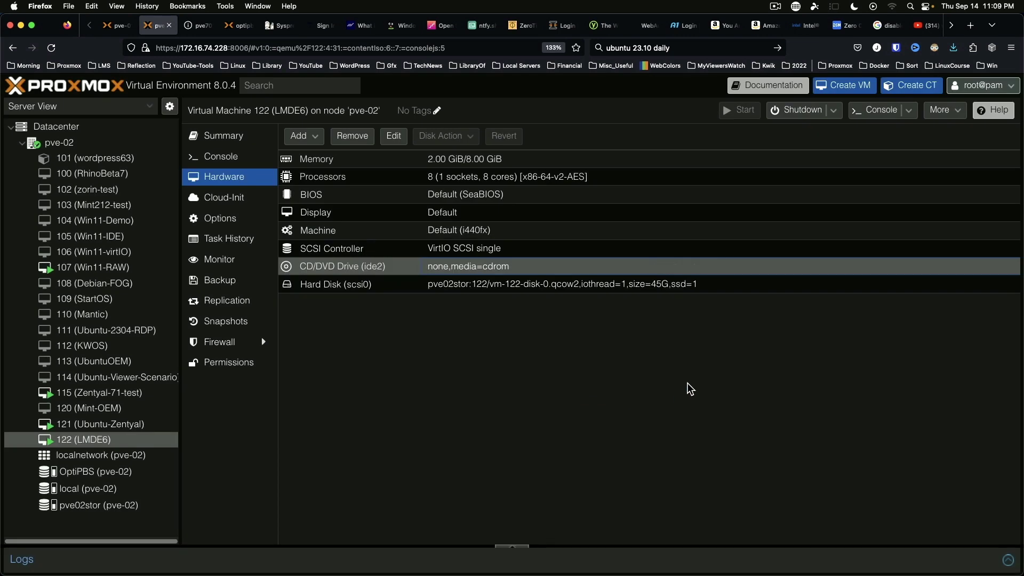
Turn off the Welcome screen at startup, look through First Steps, Documentation, Help and Contribute, then close it.
left_click(221, 159)
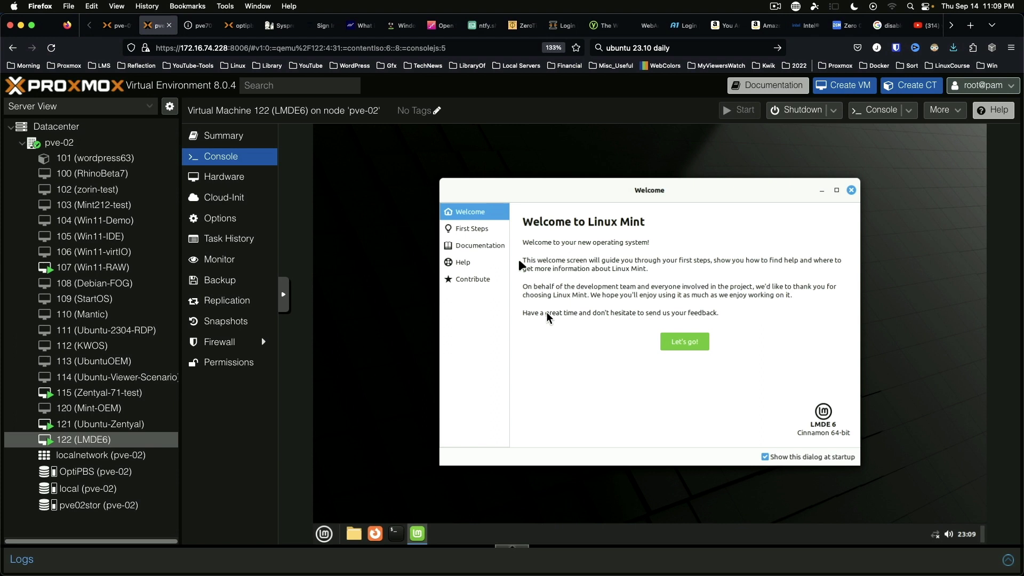
left_click(766, 456)
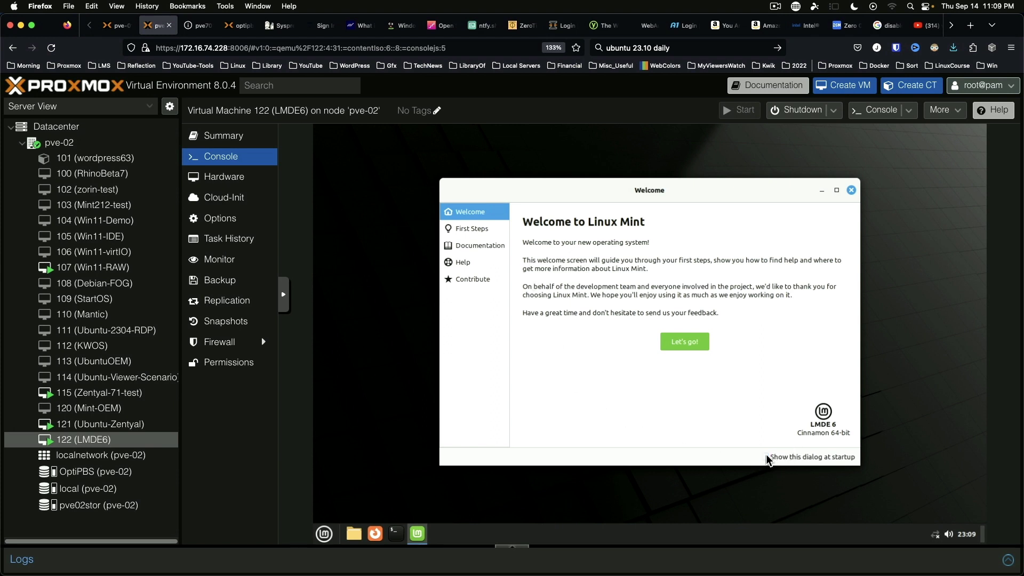
left_click(468, 228)
left_click(475, 246)
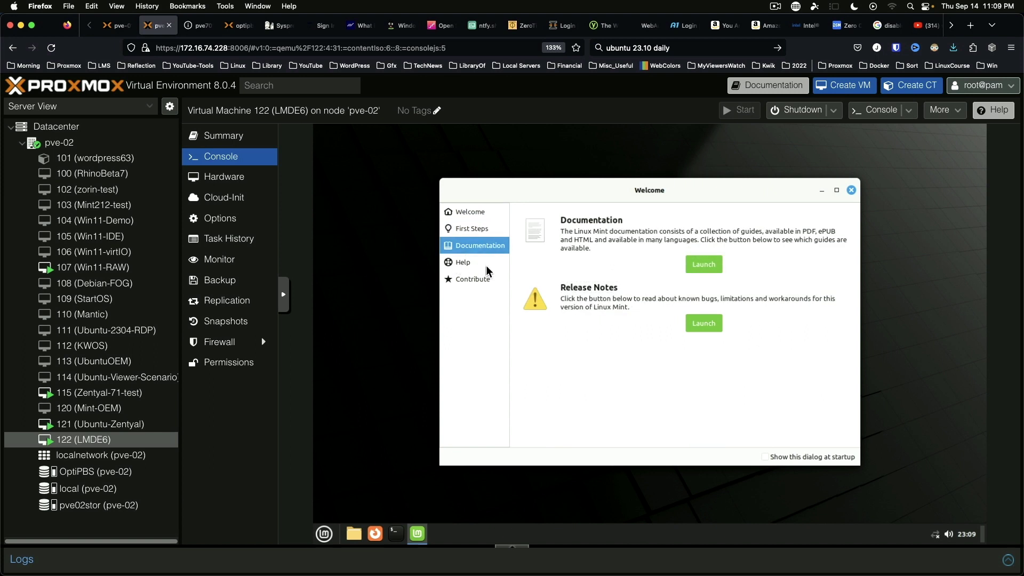
left_click(472, 264)
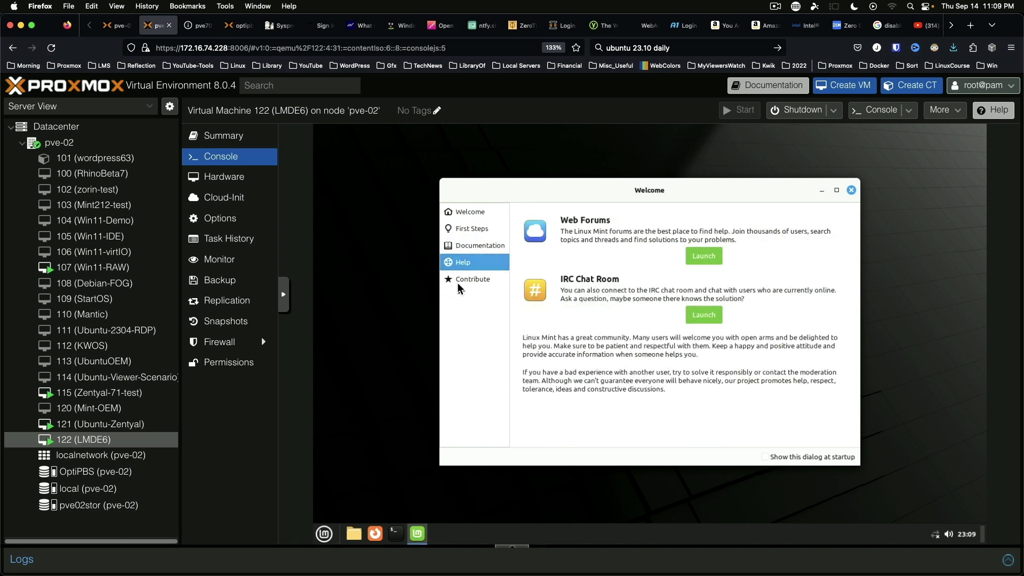
left_click(456, 282)
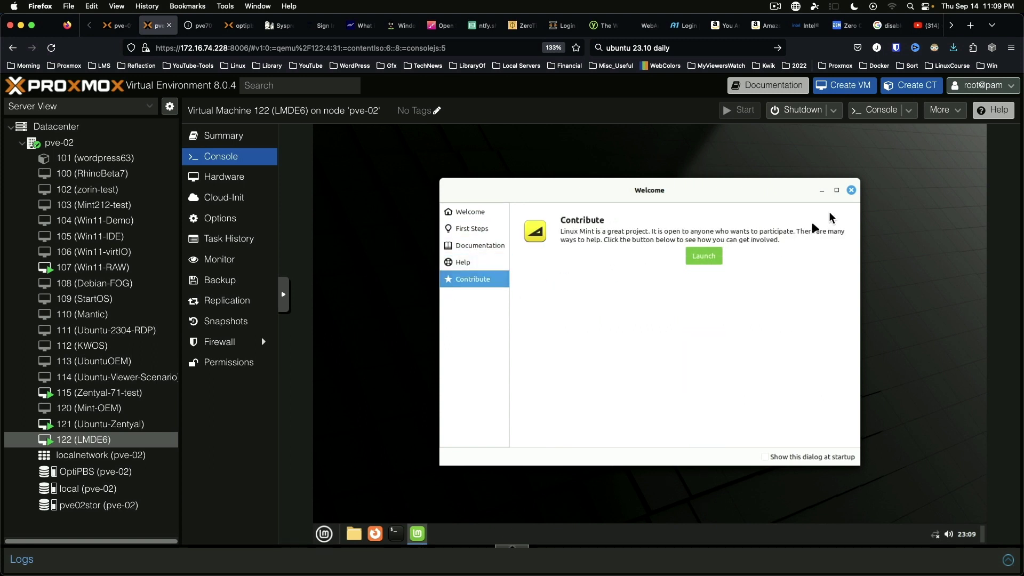
left_click(851, 191)
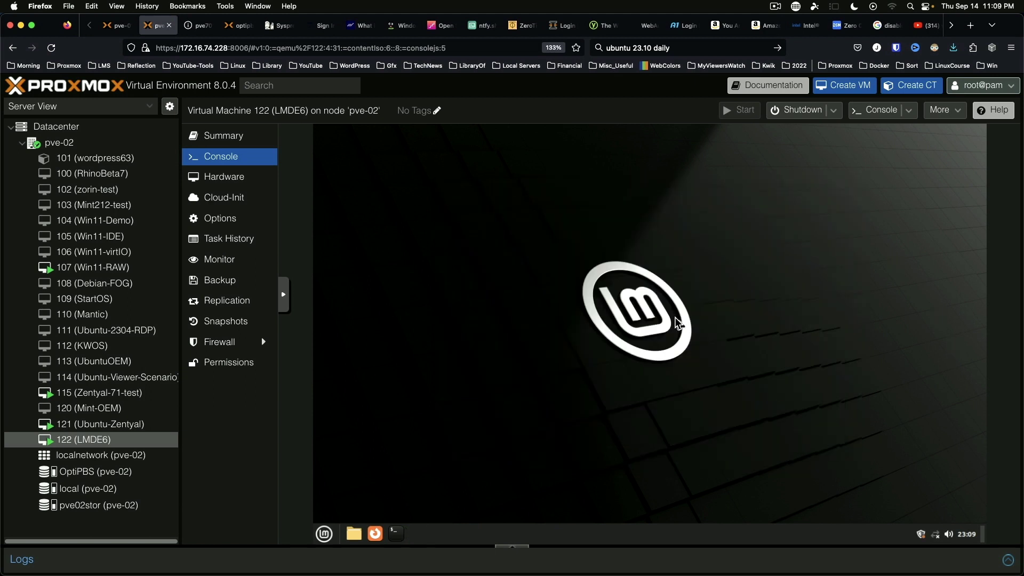
Set the desktop background to the Retro wallpaper from the Victoria collection.
right_click(508, 257)
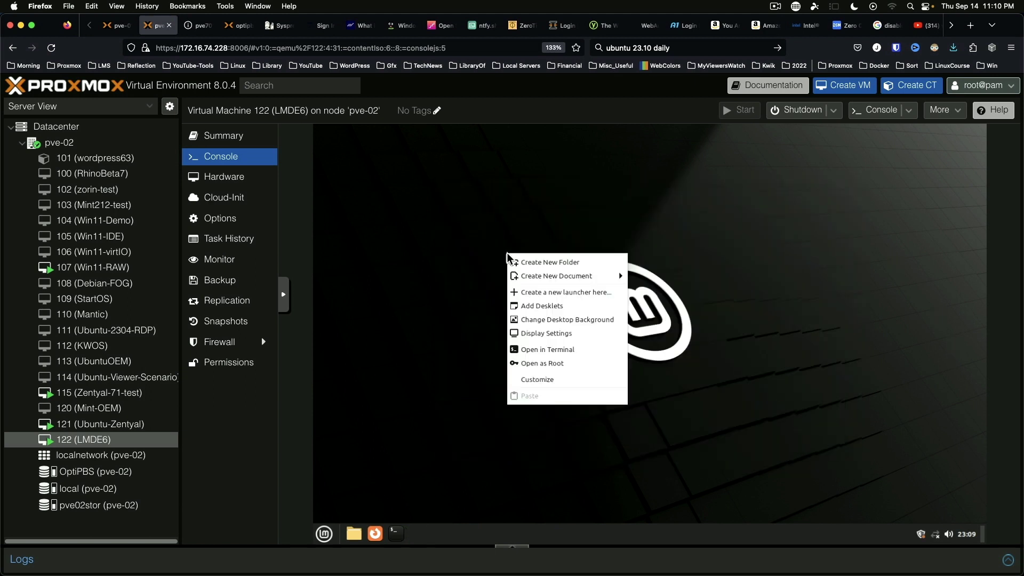
left_click(609, 320)
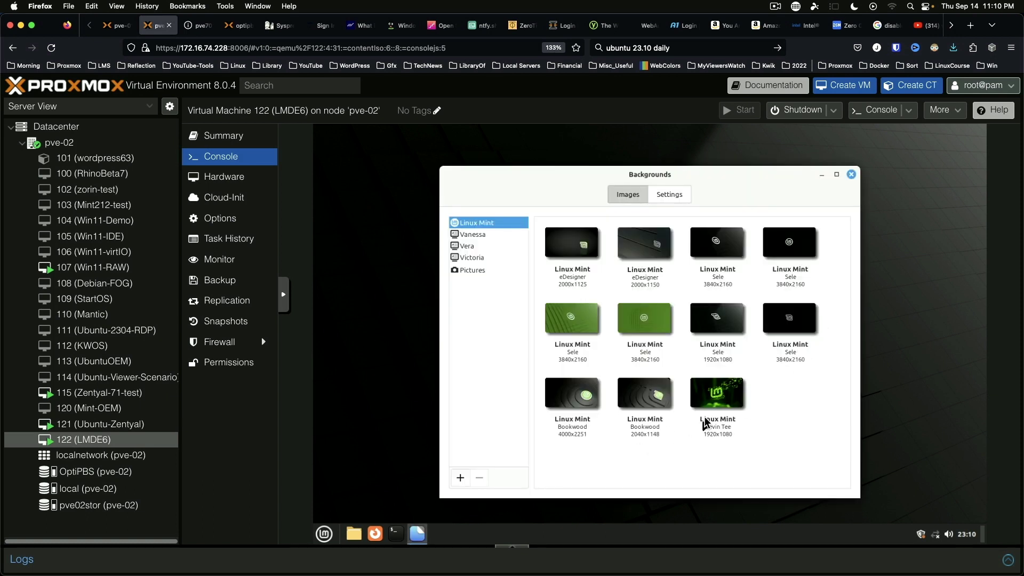
left_click(472, 257)
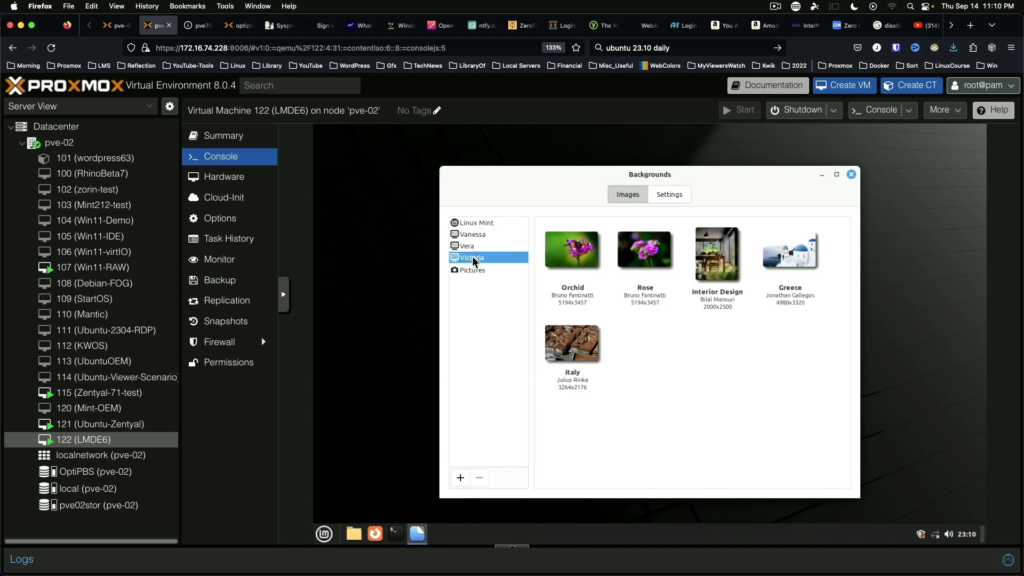
left_click(717, 352)
left_click(852, 175)
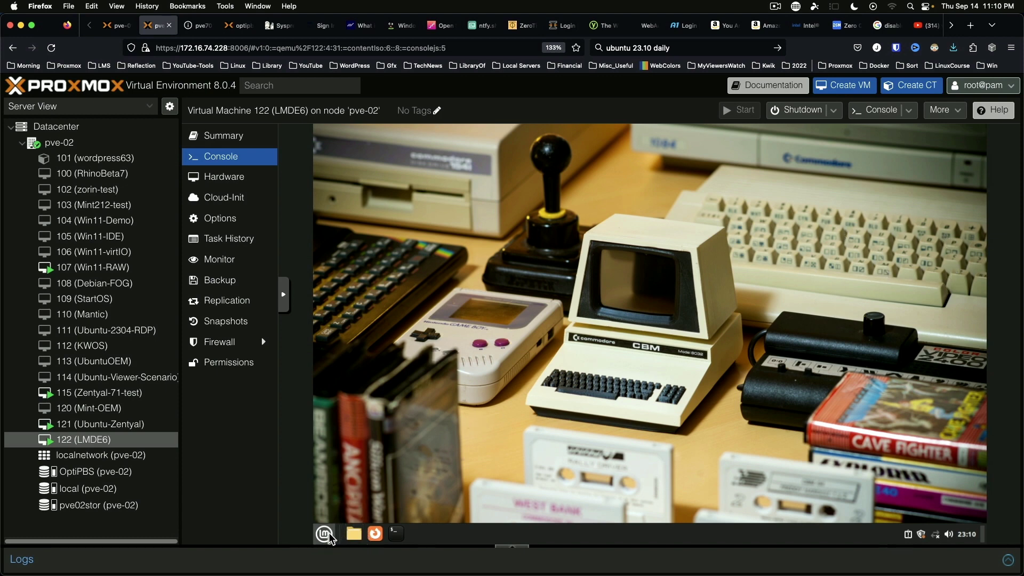
In an enlarged terminal, become root with sudo su - using the sudo password, update the system, then close the terminal.
left_click(396, 535)
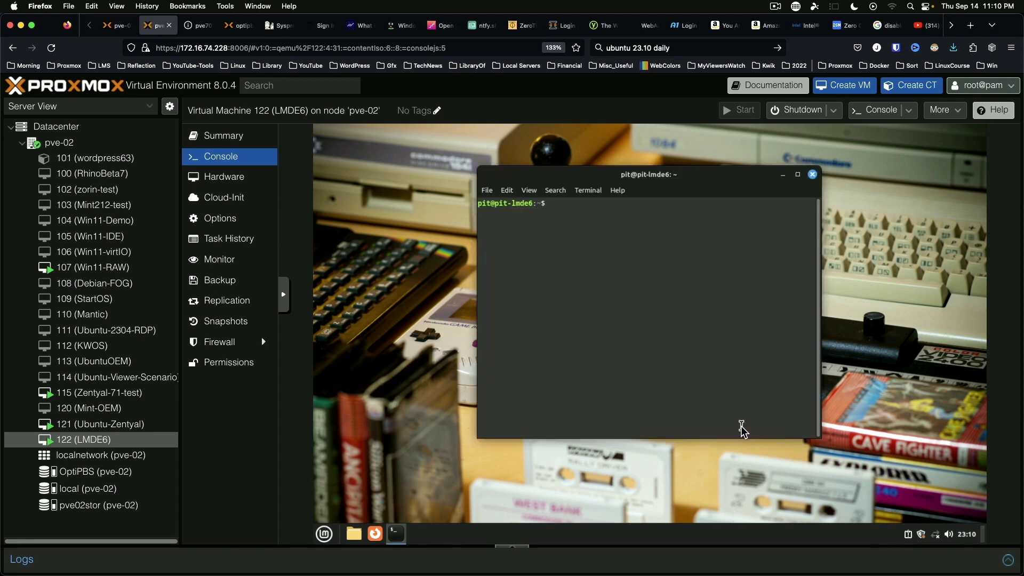
key("ctrl+plus")
key("ctrl+plus")
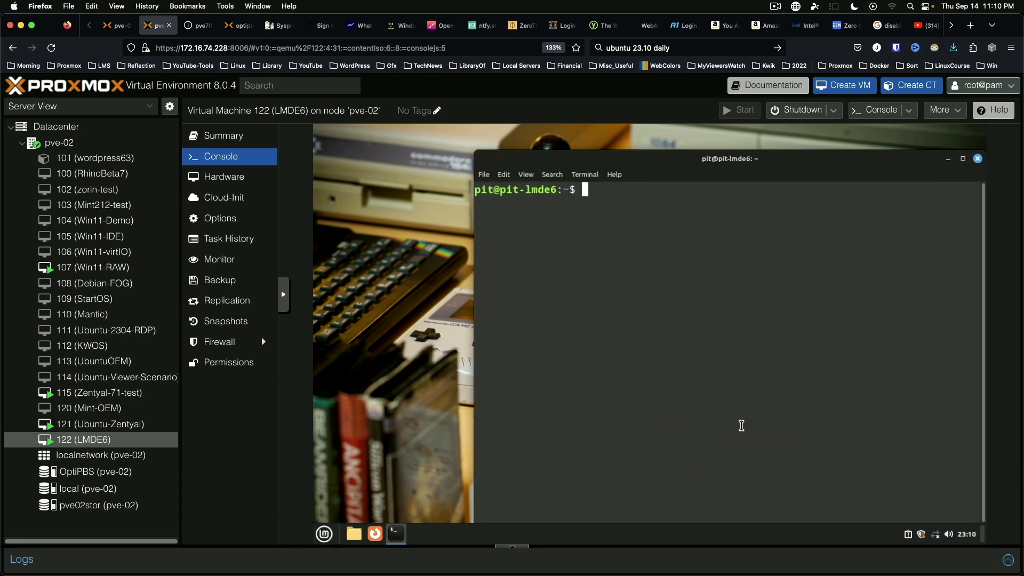
left_click_drag(824, 172, 741, 153)
type("sudo su -")
key("Return")
type("*****")
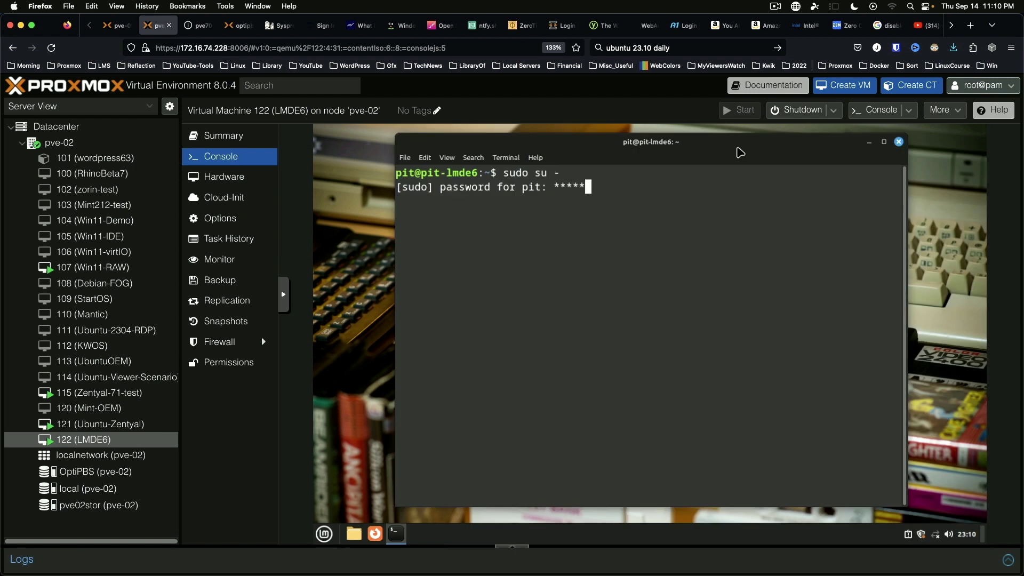
type("****")
key("Return")
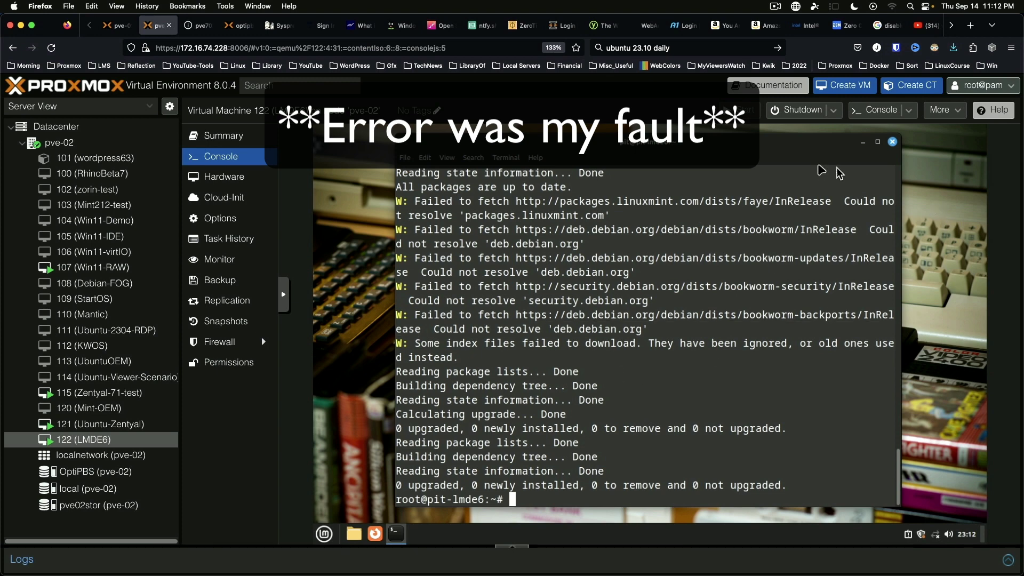
left_click(893, 142)
left_click(324, 534)
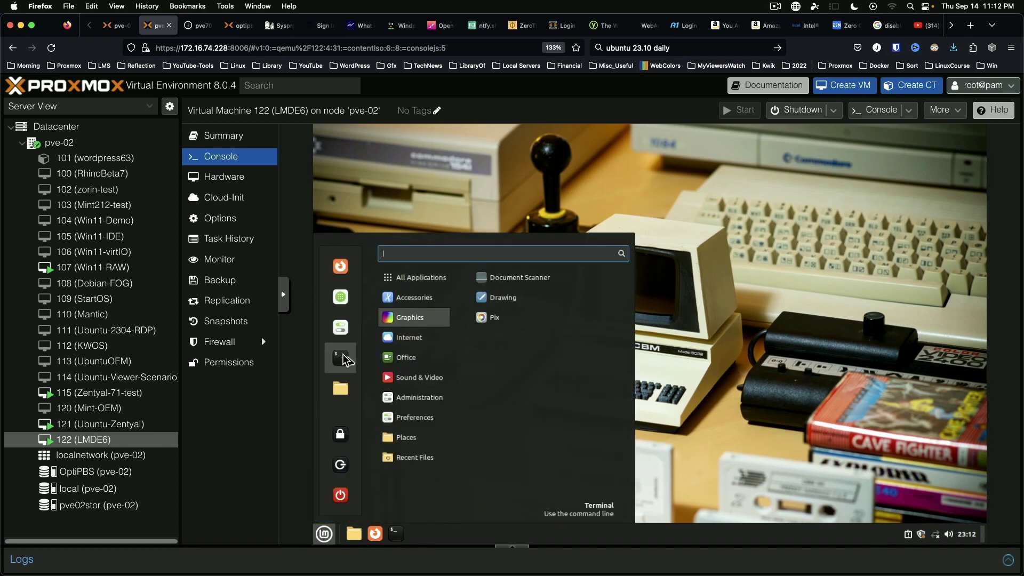
Open Software Manager to check its version (mintinstall 8.2.8), then close it.
left_click(340, 297)
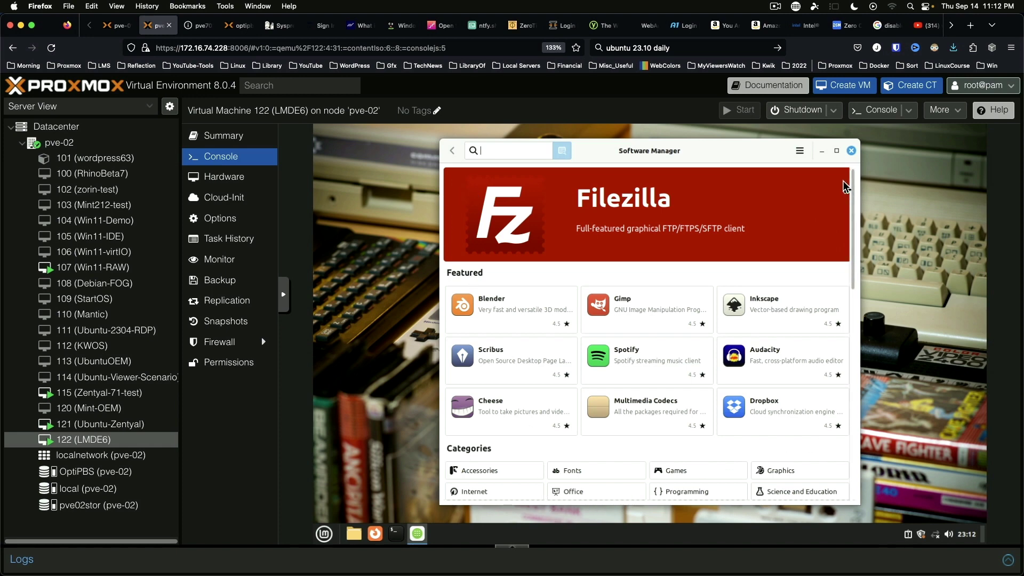
left_click(801, 151)
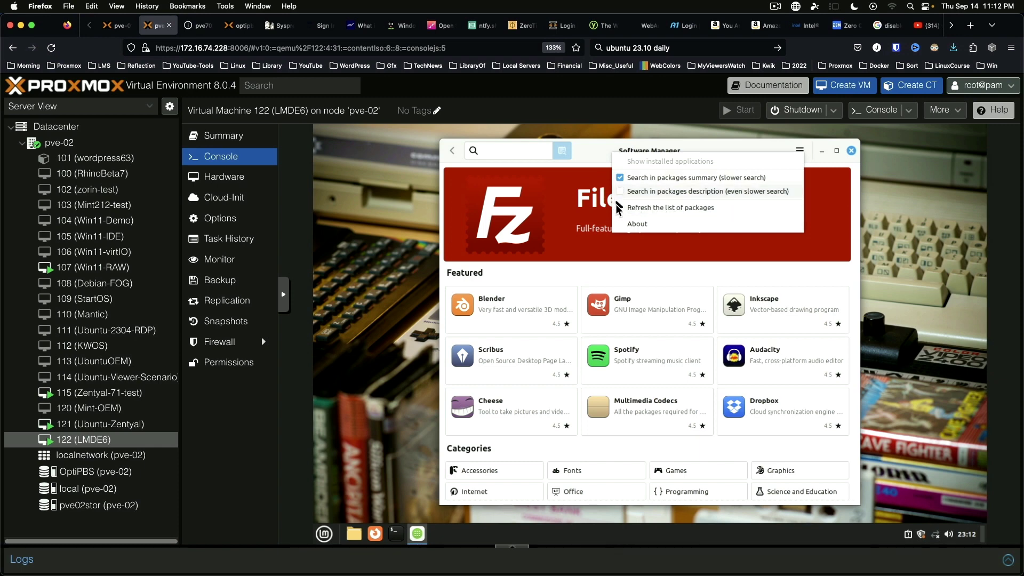
left_click(643, 224)
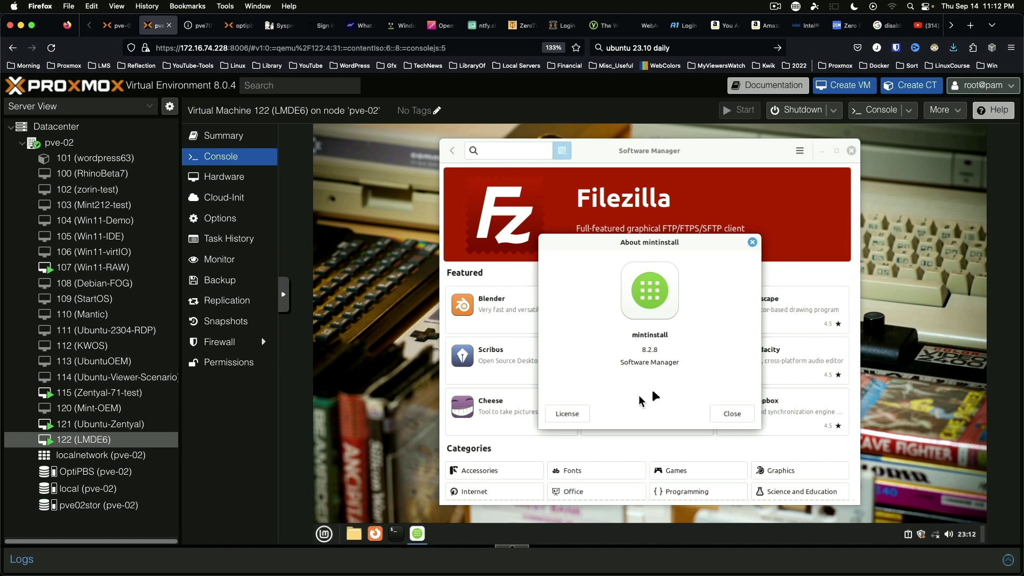
left_click(733, 414)
scroll(661, 309, "down", 5)
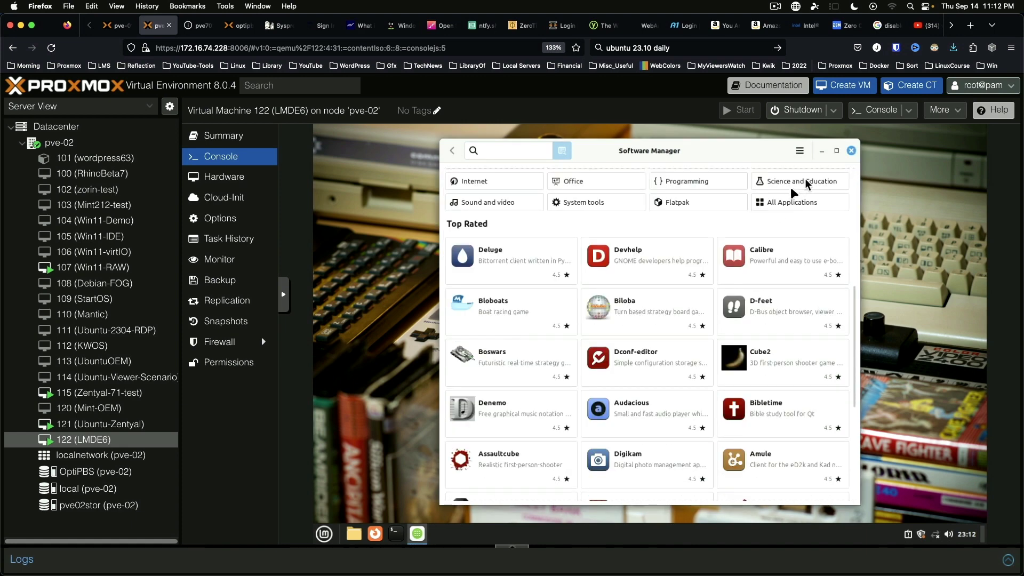
left_click(851, 151)
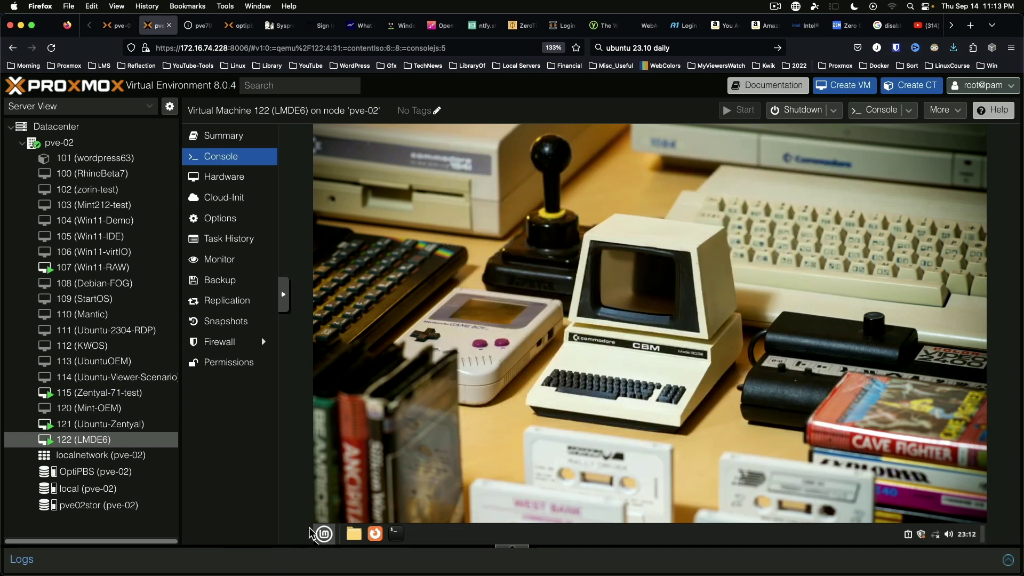
left_click(324, 536)
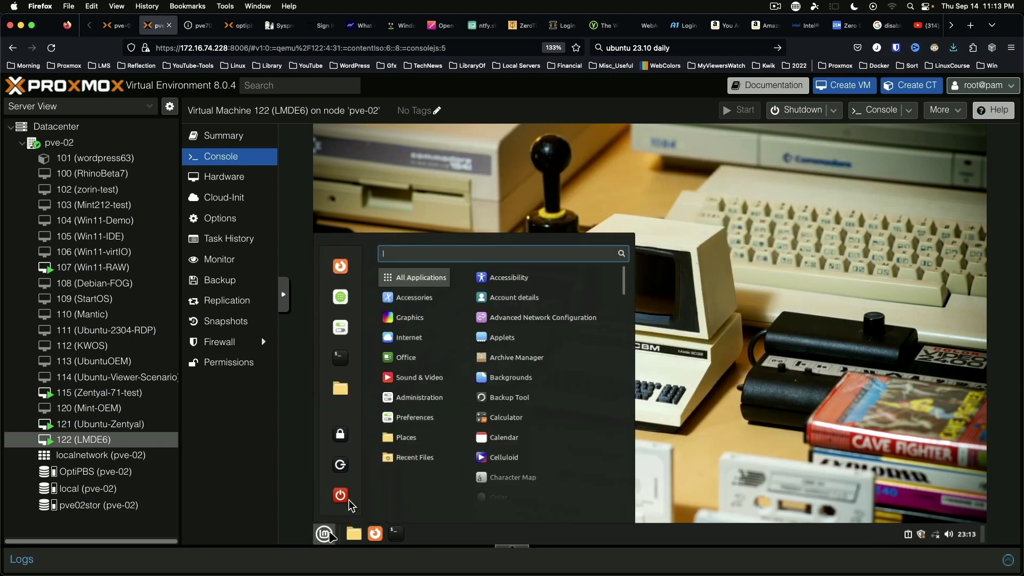
Open Software Sources and review the Main (faye) mirror list, cancelling without changes.
mouse_move(416, 397)
scroll(585, 388, "down", 1)
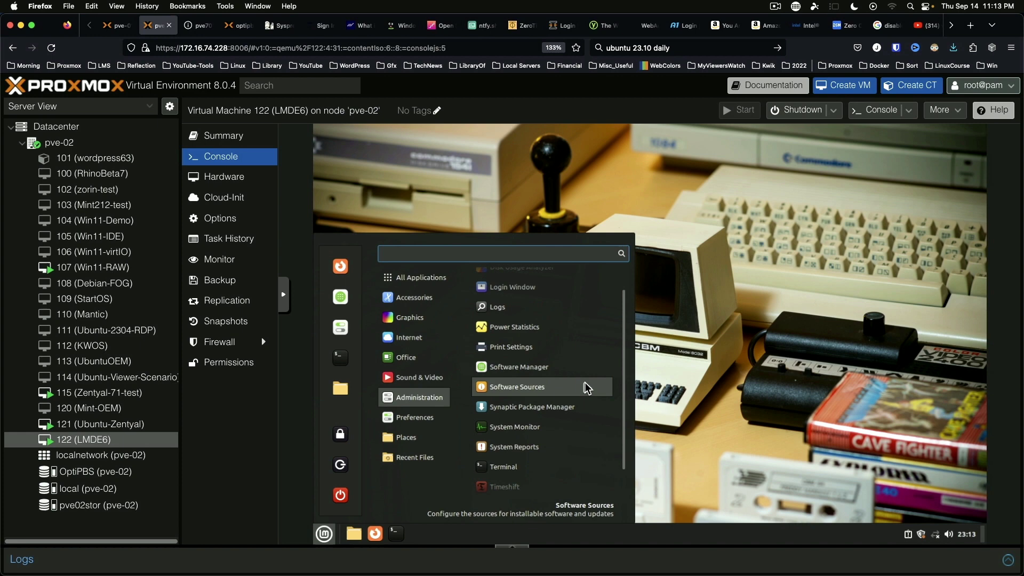
scroll(585, 387, "up", 1)
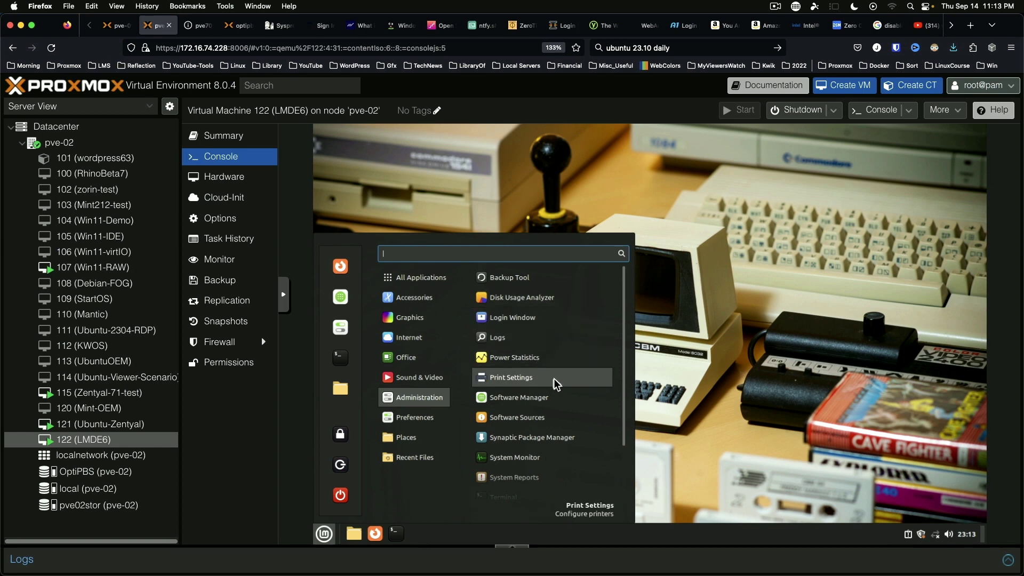
left_click(550, 421)
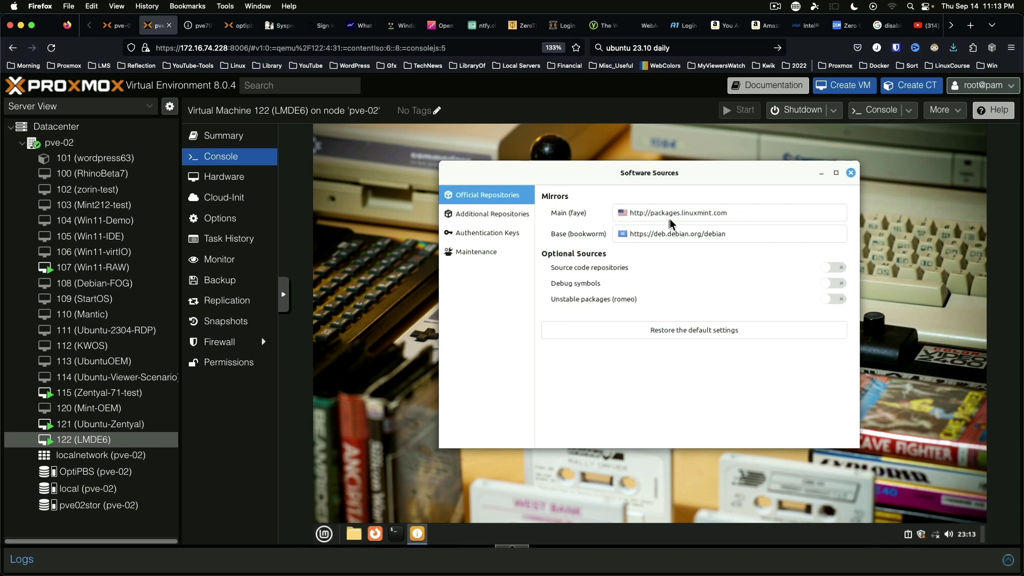
left_click(748, 212)
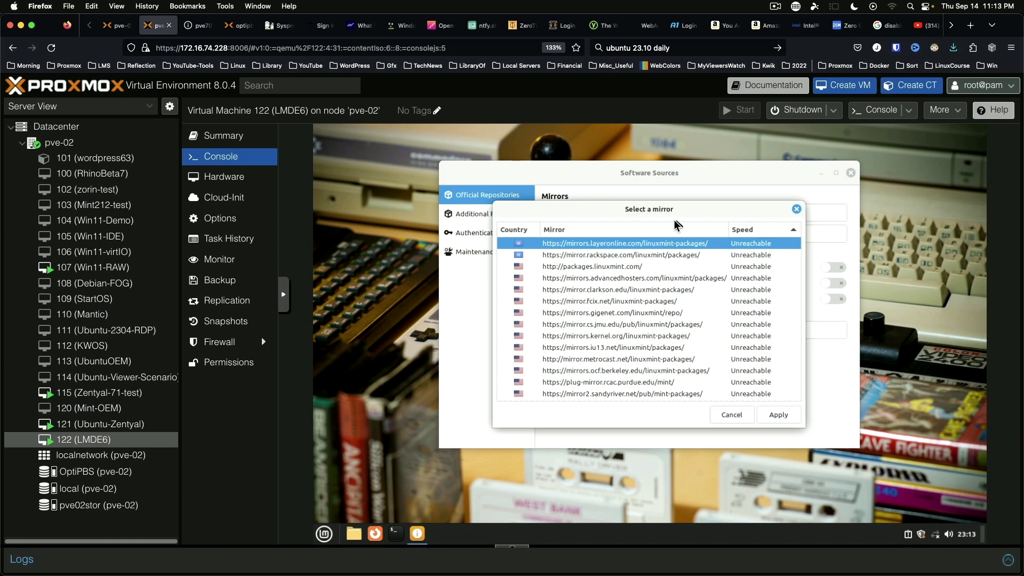
scroll(635, 314, "down", 10)
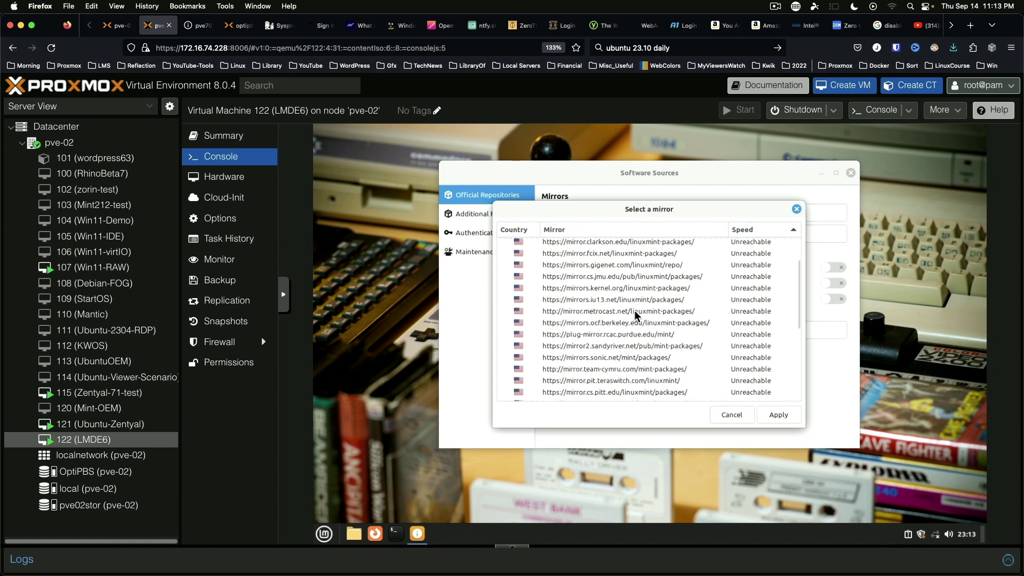
scroll(635, 316, "down", 3)
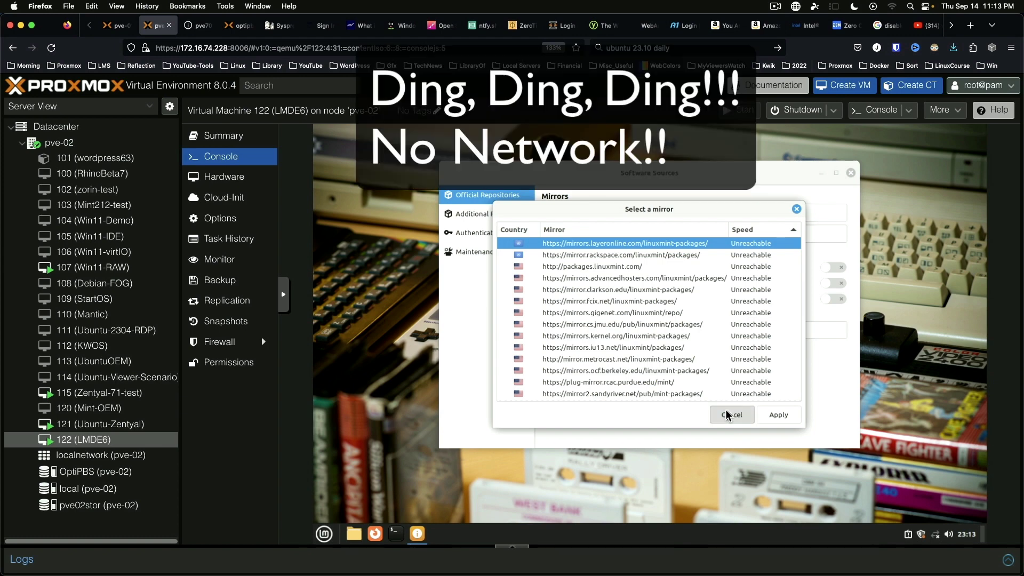
left_click(727, 414)
Review the Base (bookworm) mirror list and close it without changes.
left_click(666, 235)
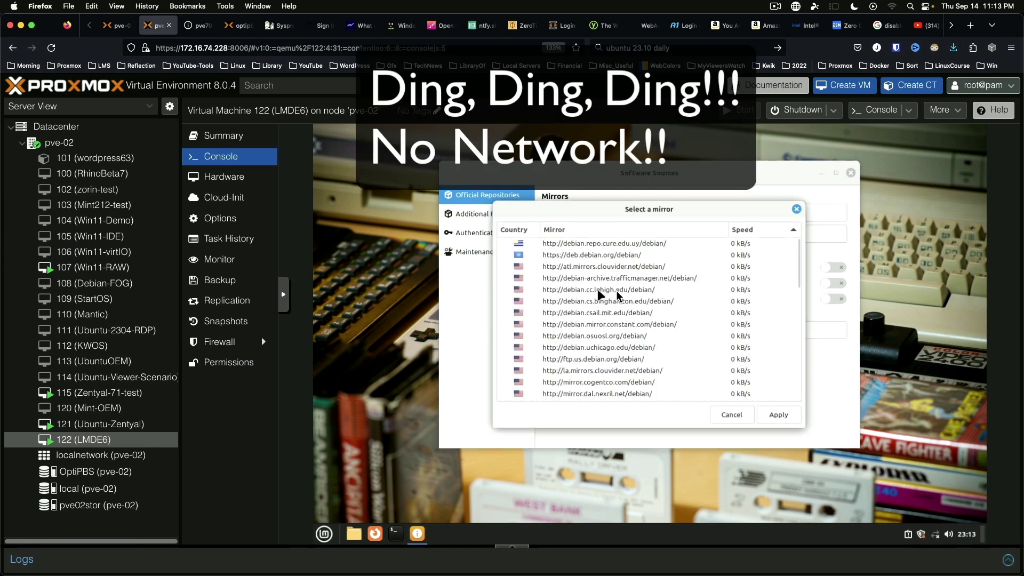
scroll(623, 286, "down", 10)
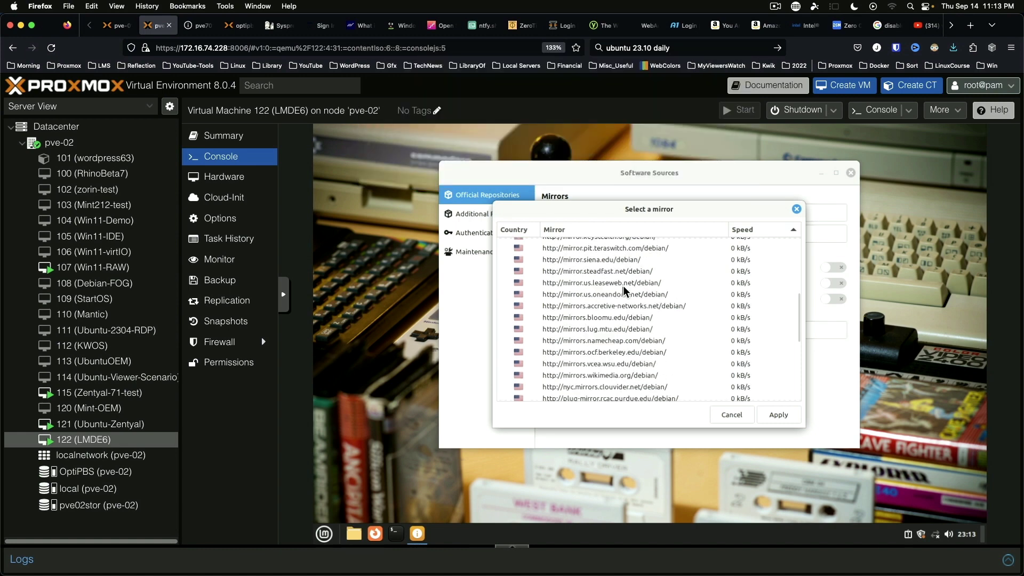
scroll(623, 289, "down", 2)
scroll(623, 287, "down", 2)
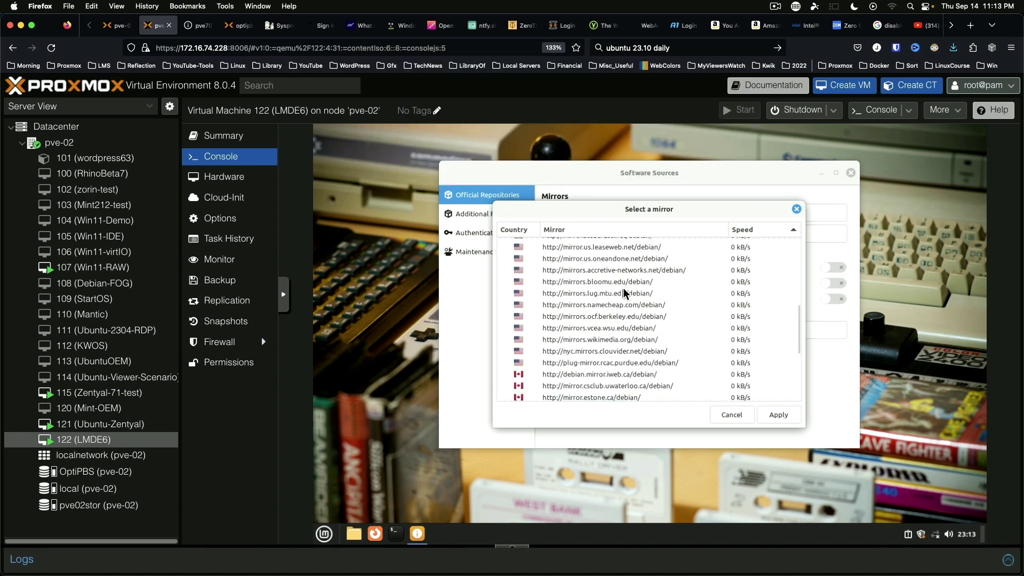
key("Escape")
Run 'ip a' in a VM terminal (loopback only), then close the terminal and Software Sources.
left_click(397, 533)
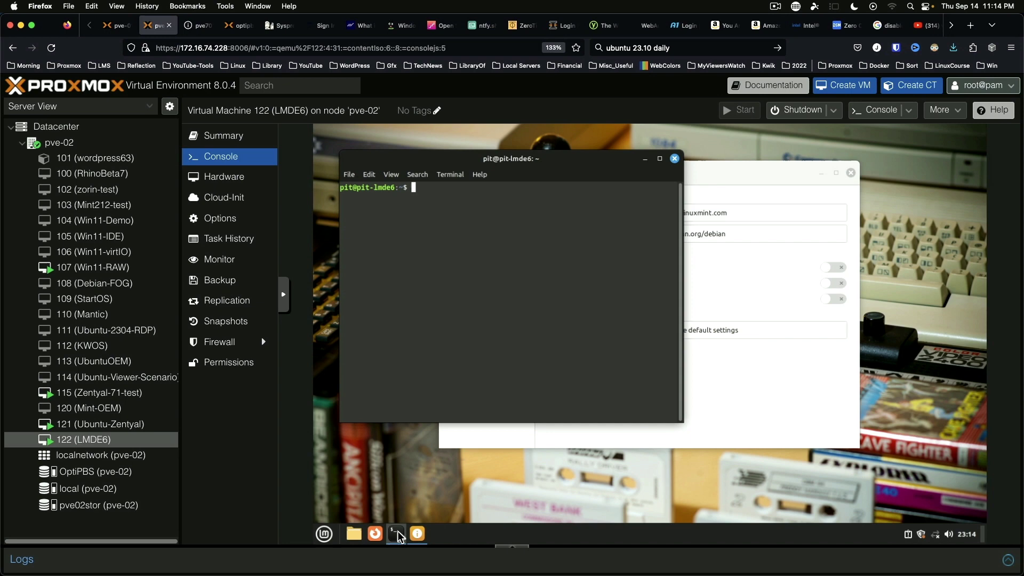
type("ip a")
key("Return")
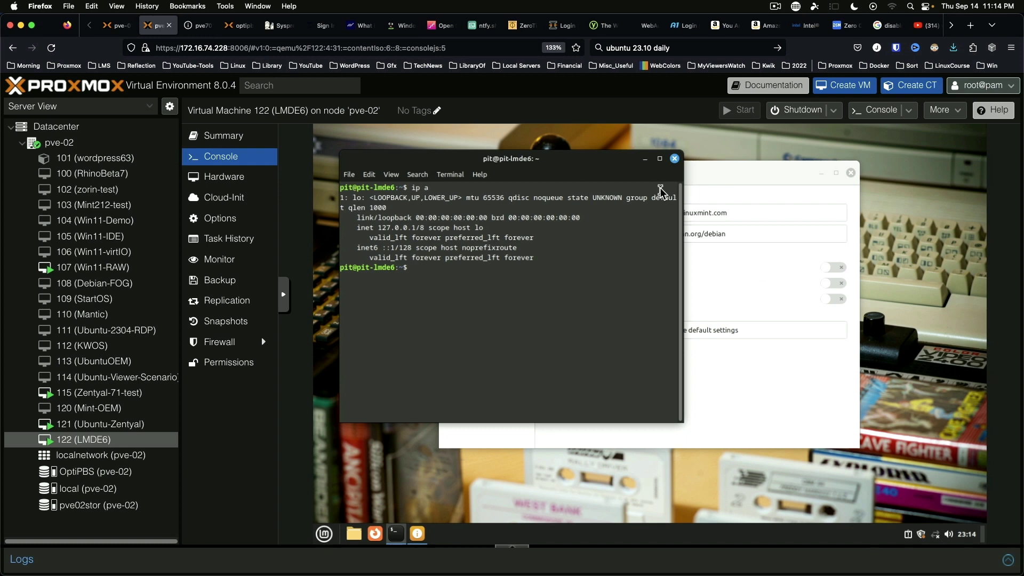
left_click(674, 159)
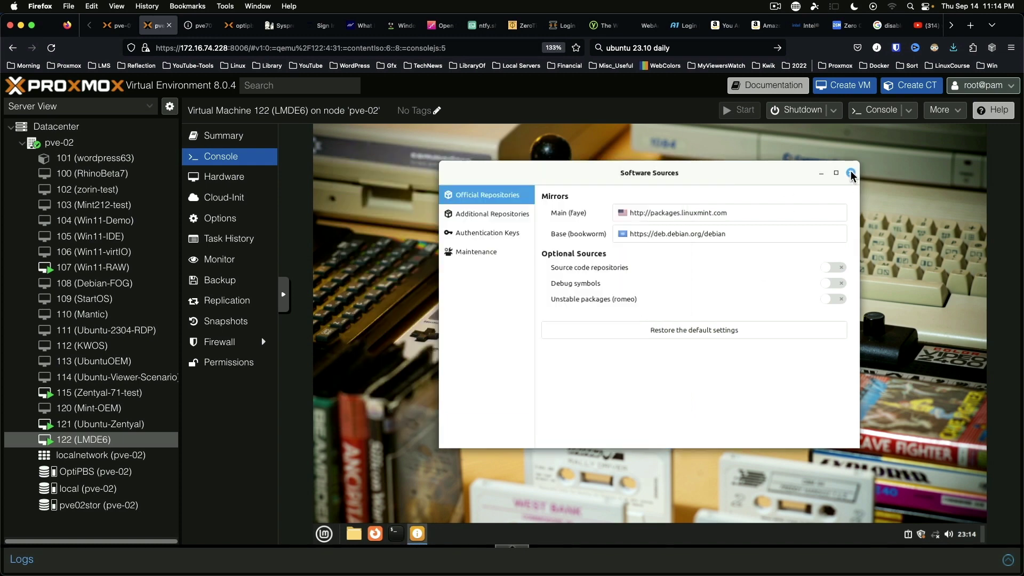
left_click(851, 173)
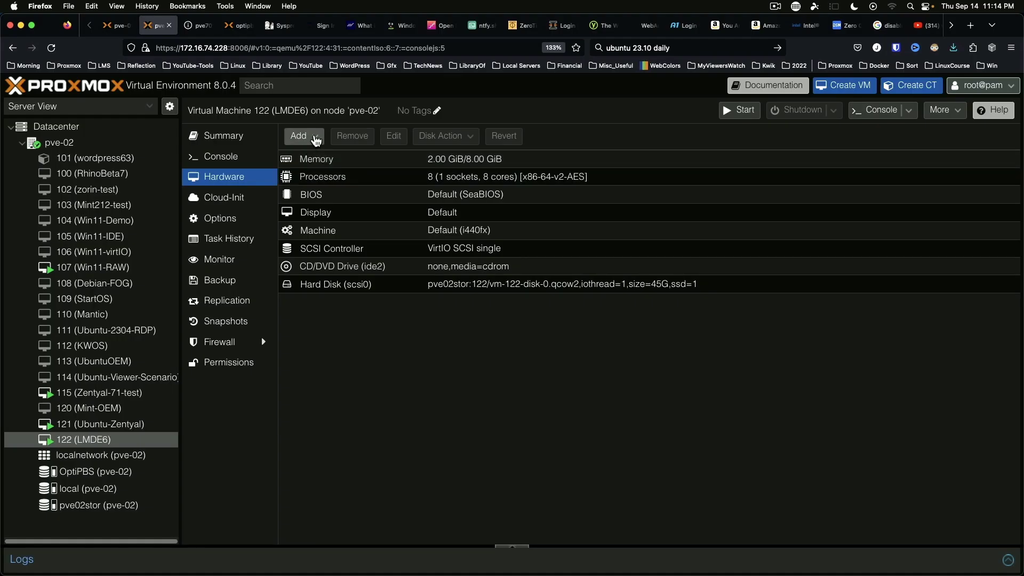
Add a VirtIO network device net0 on bridge vmbr0 to VM 122.
left_click(315, 137)
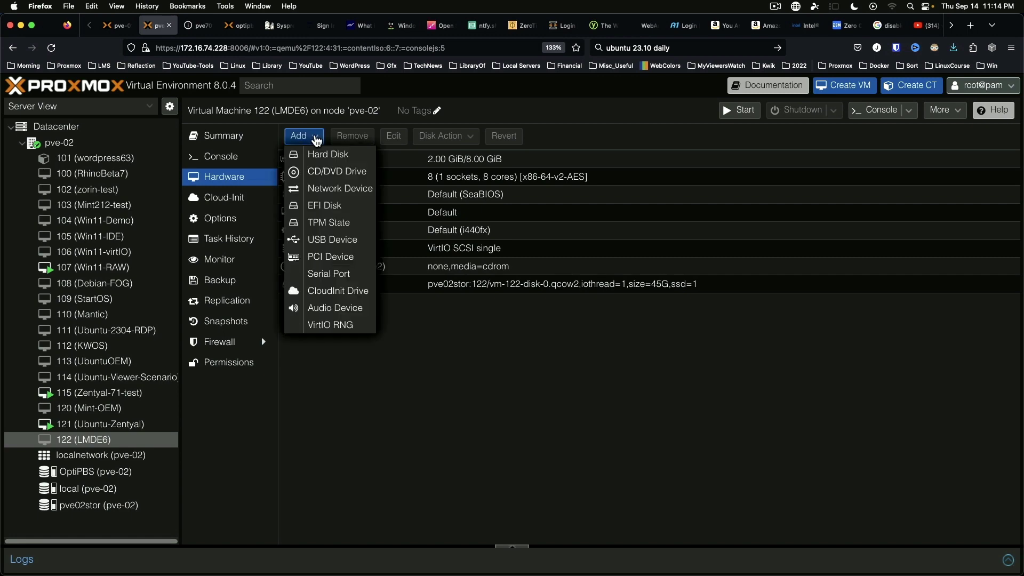
left_click(336, 190)
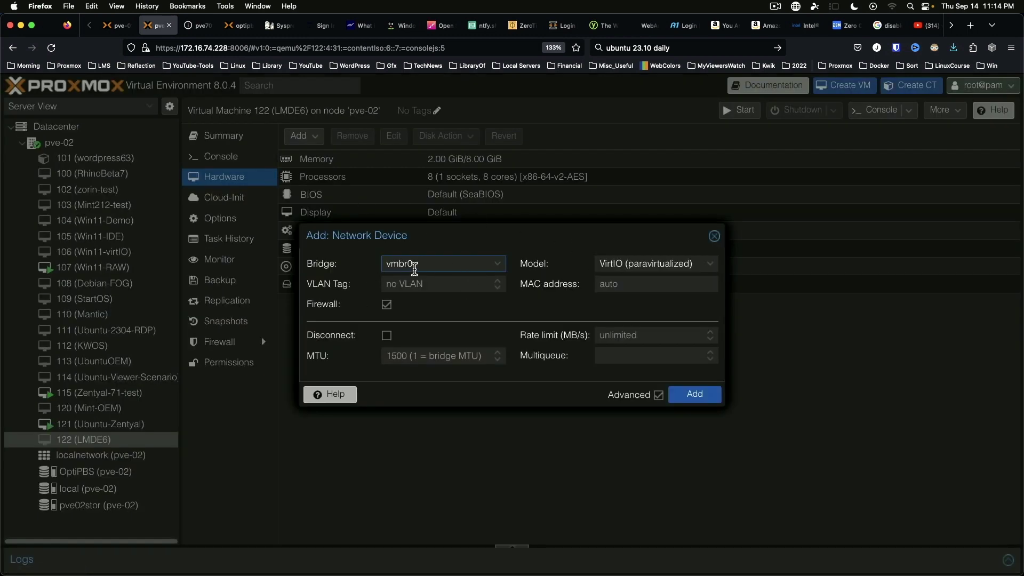
left_click(702, 404)
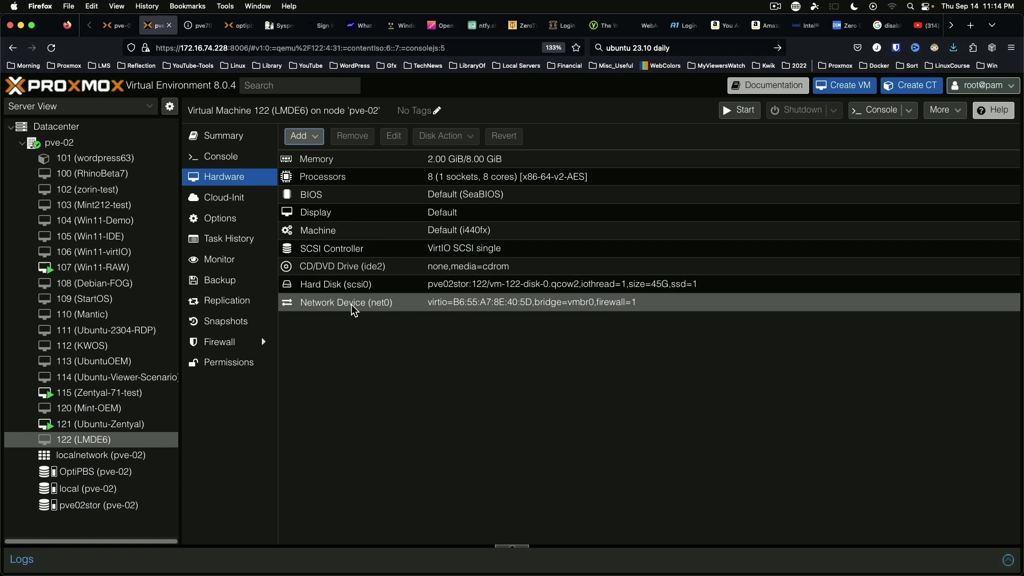
Start VM 122 from its console and confirm the wired network has IPv4 172.16.74.133.
left_click(221, 157)
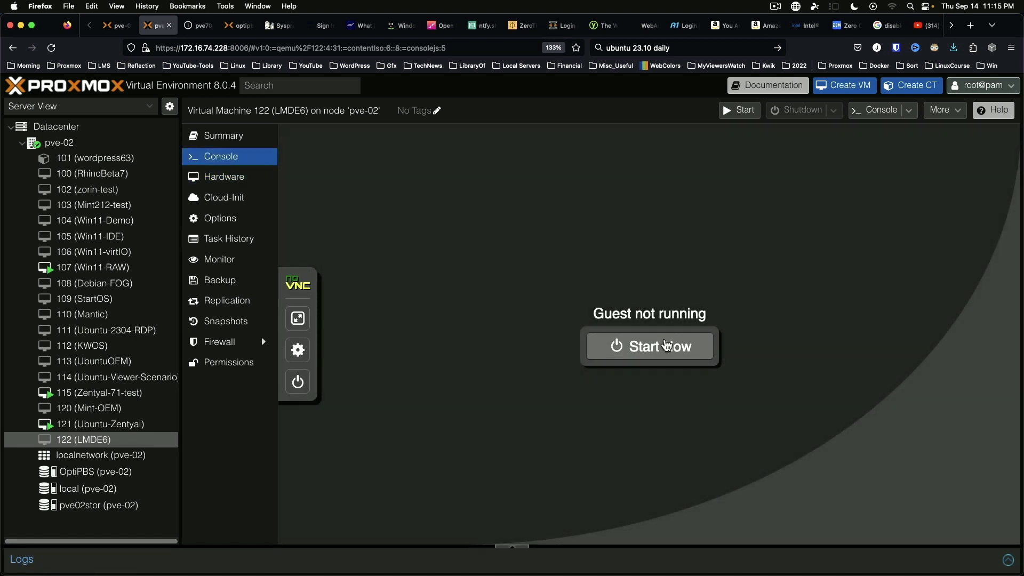
left_click(666, 345)
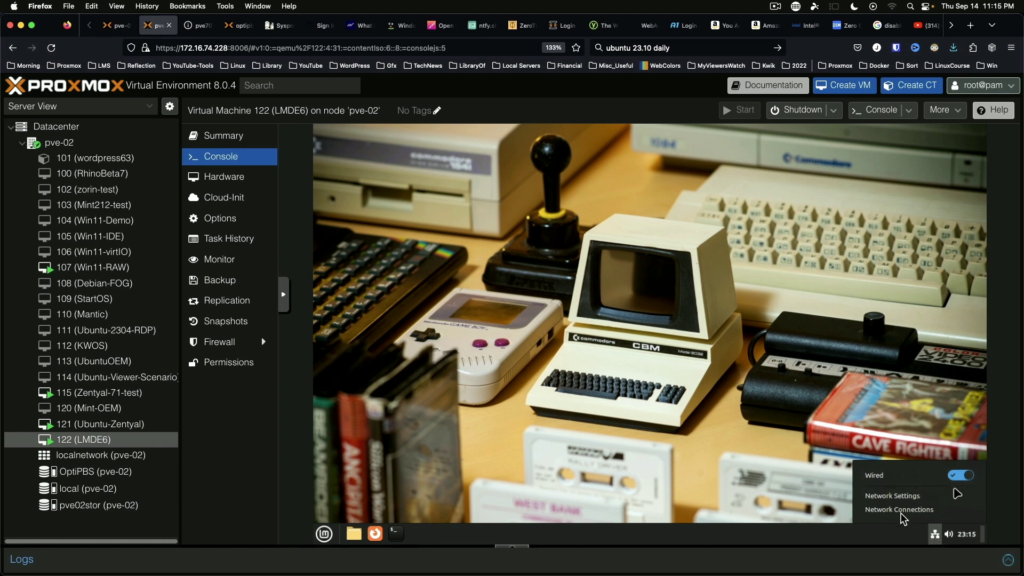
left_click(900, 496)
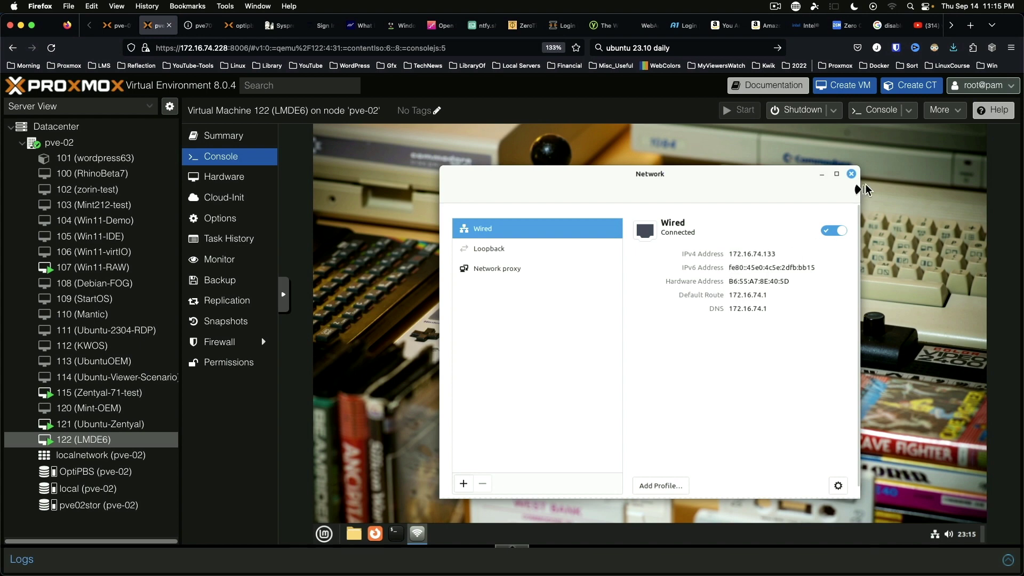
left_click(852, 174)
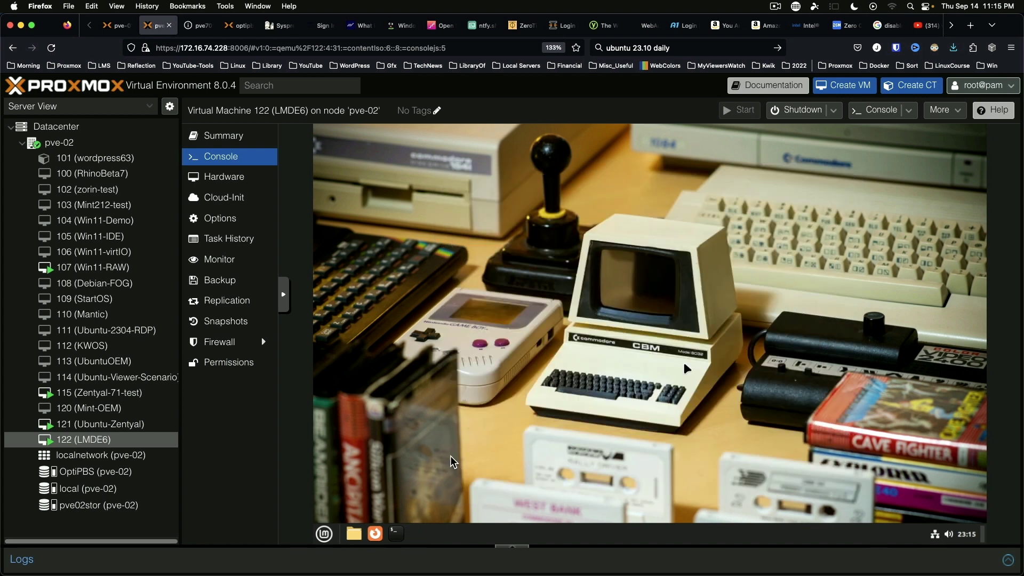
left_click(325, 534)
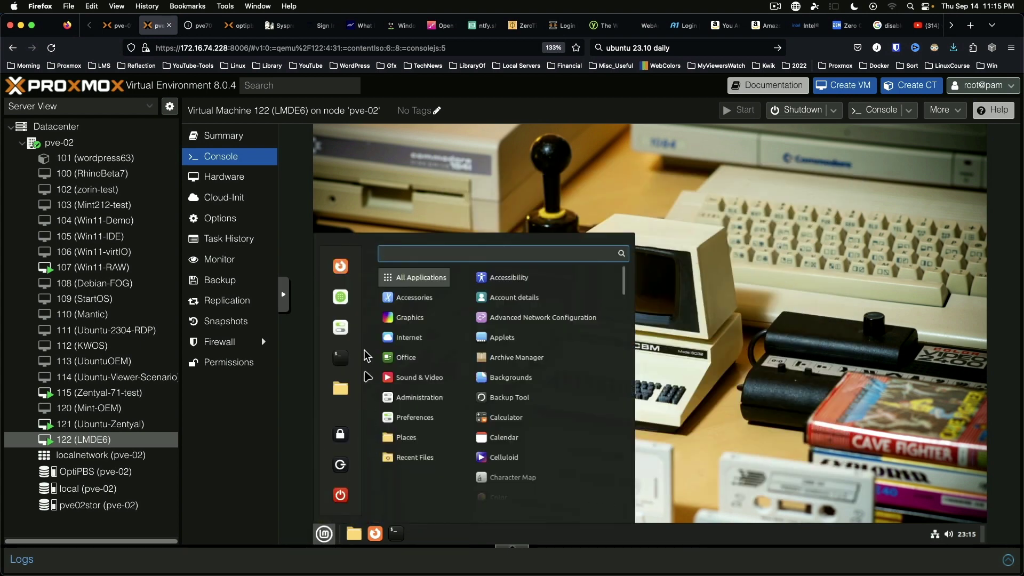
Authenticate Software Sources with the user's password and set the Main (faye) mirror to packages.linuxmint.com.
mouse_move(419, 399)
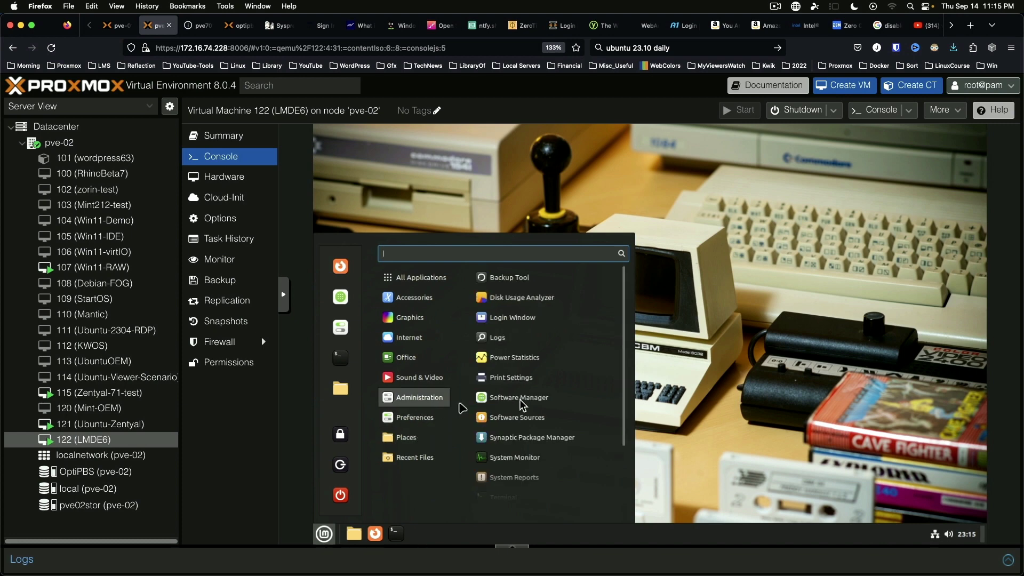
left_click(542, 418)
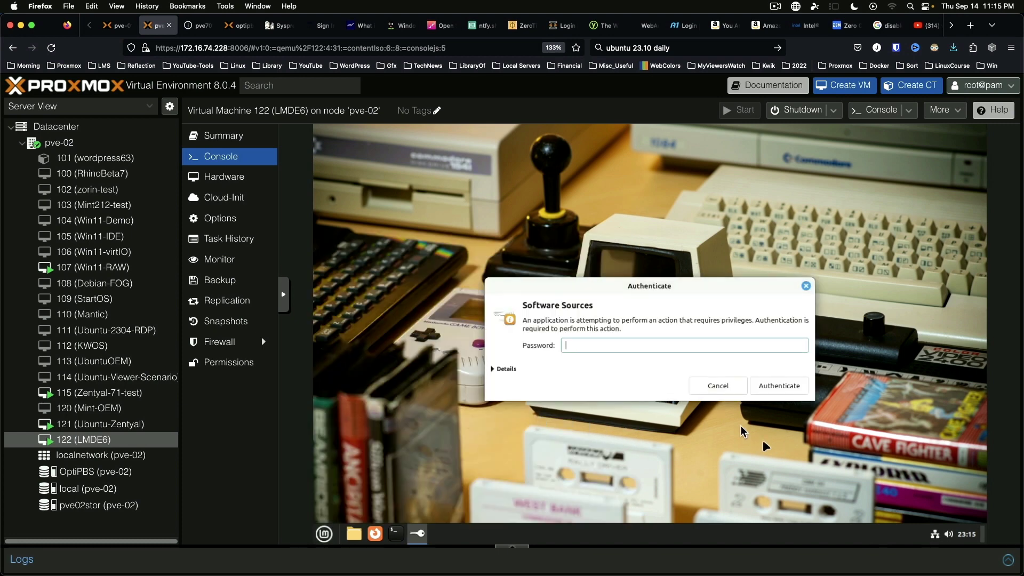
type("•••••••")
key("Return")
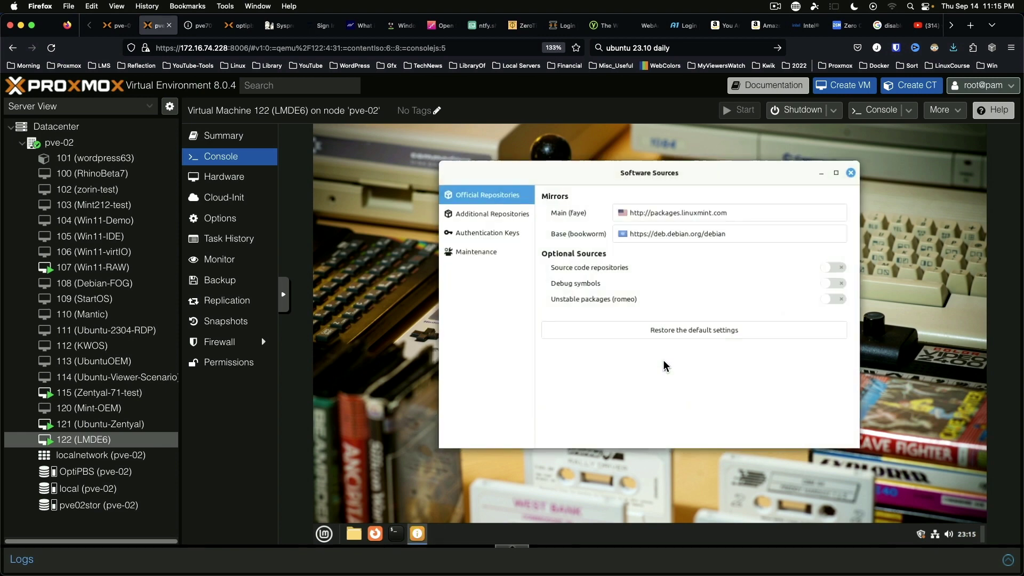
left_click(667, 214)
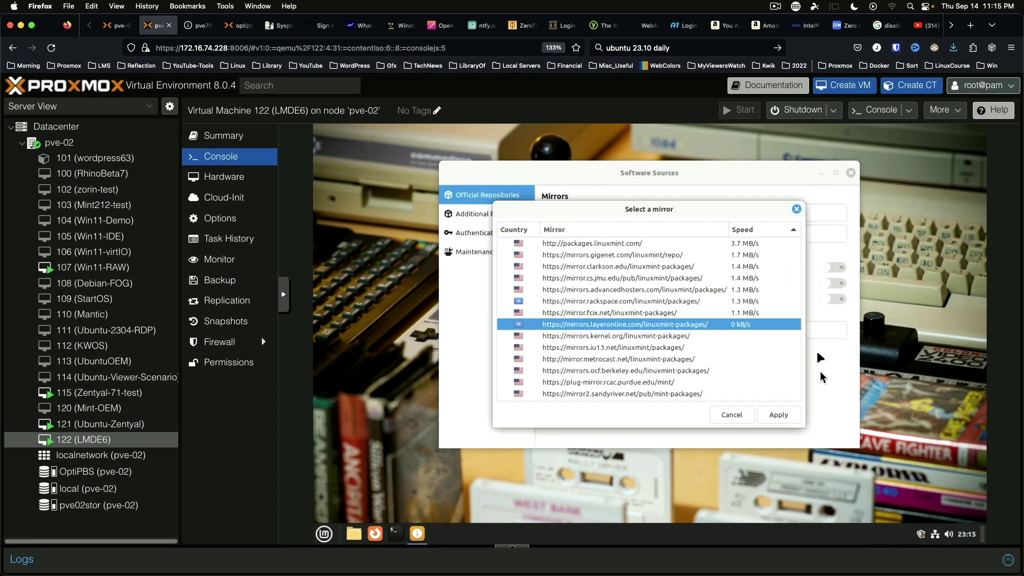
left_click(600, 245)
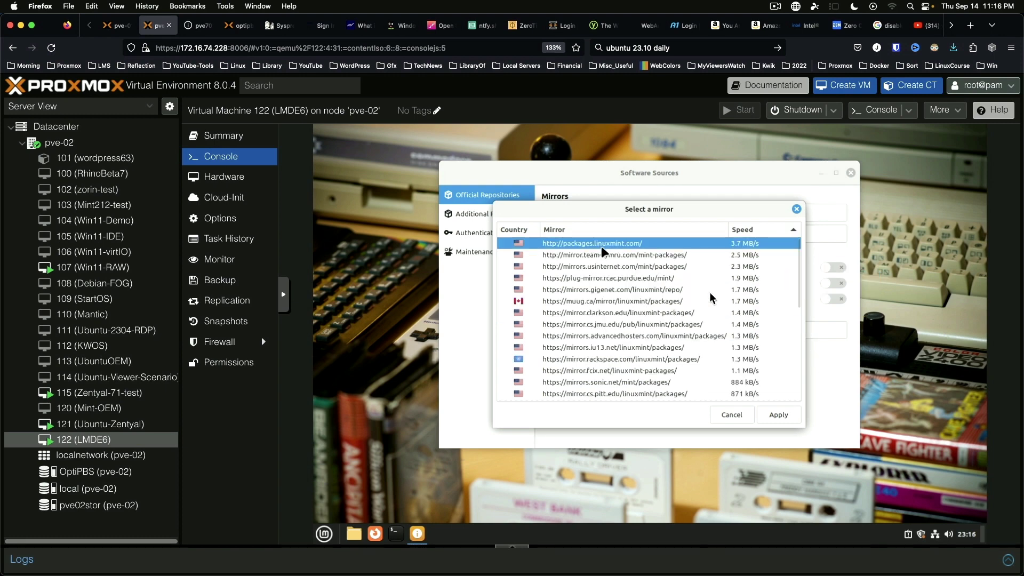
left_click(778, 414)
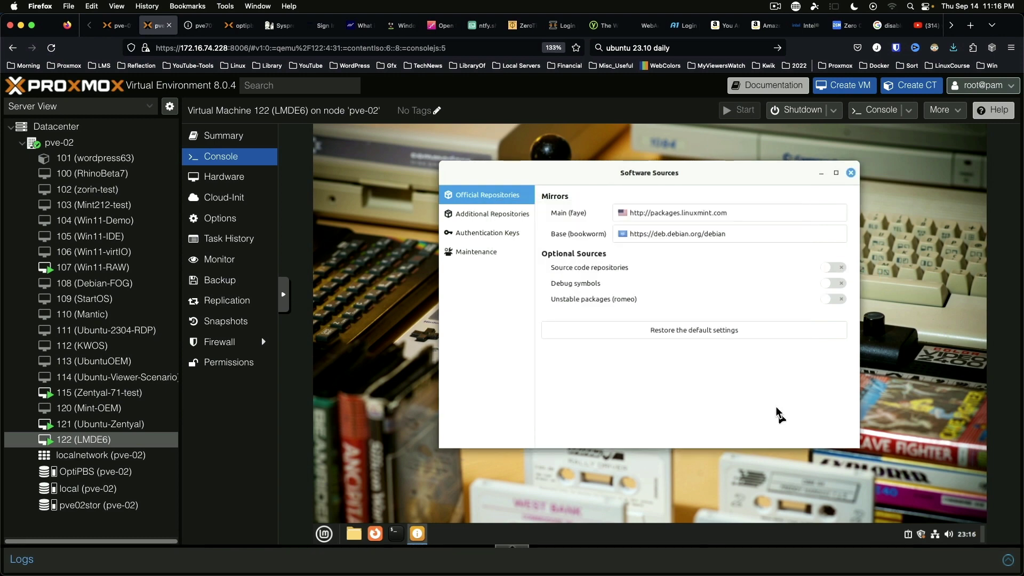
Set the Base (bookworm) mirror to ftp.us.debian.org and refresh the APT cache.
left_click(680, 235)
left_click_drag(689, 210, 702, 260)
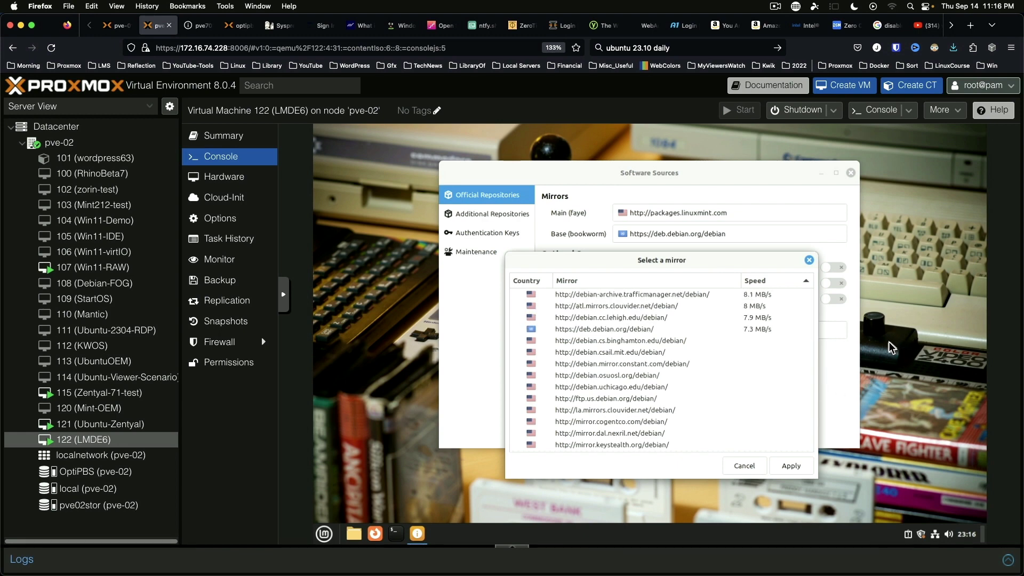
left_click(792, 465)
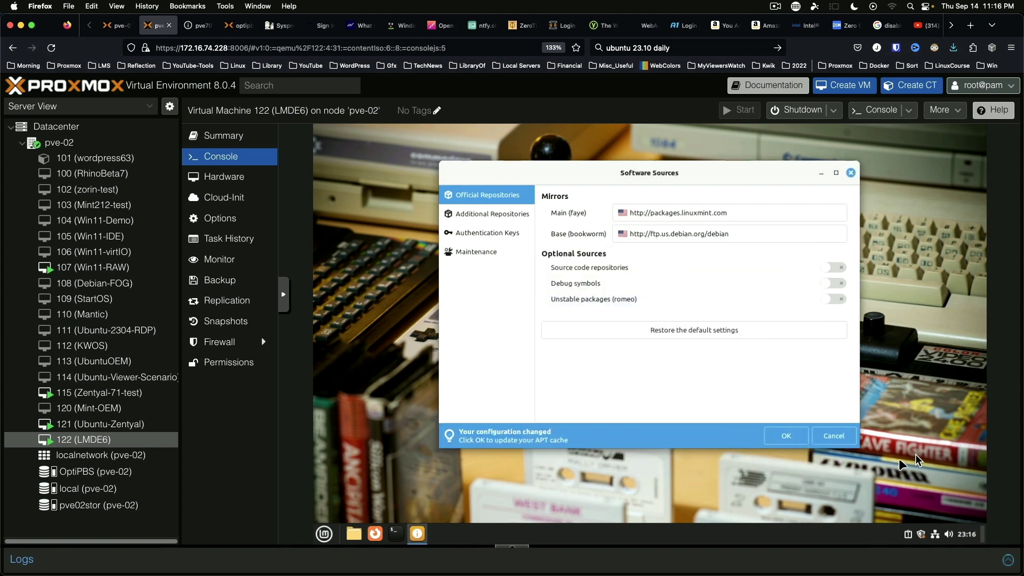
left_click(790, 440)
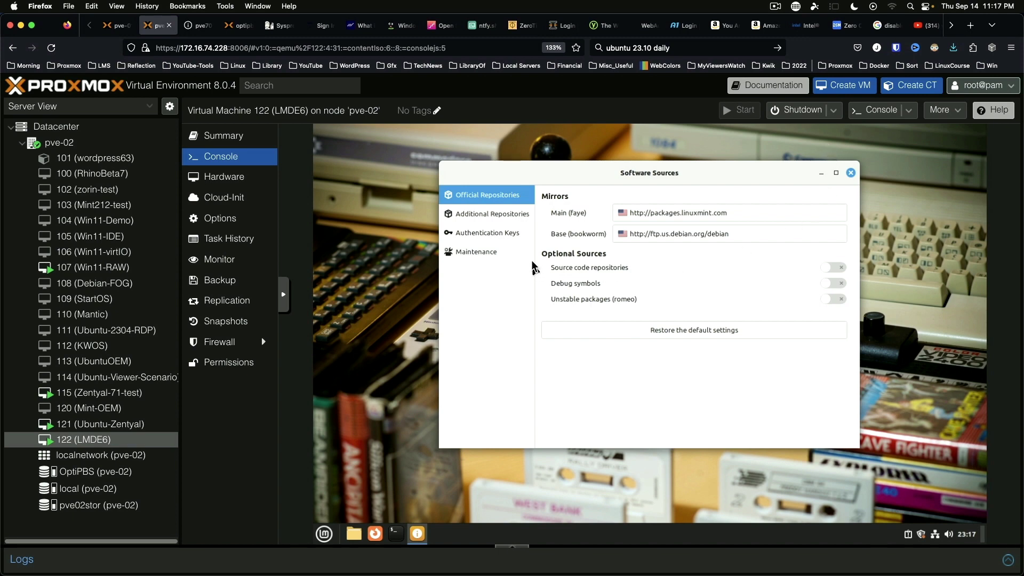
Review the Additional Repositories, Authentication Keys and Maintenance sections of Software Sources.
left_click(456, 216)
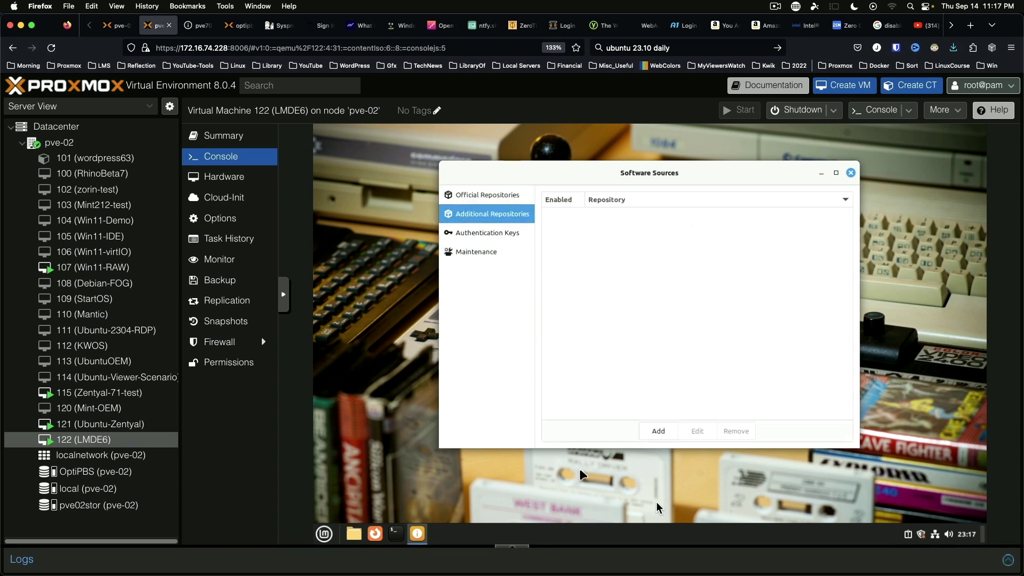
left_click(463, 234)
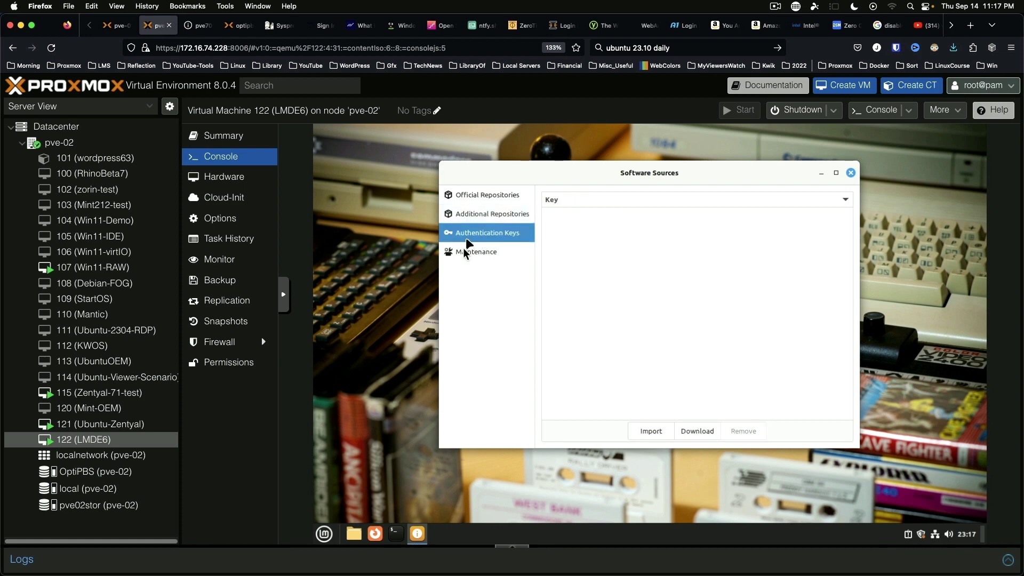
left_click(462, 251)
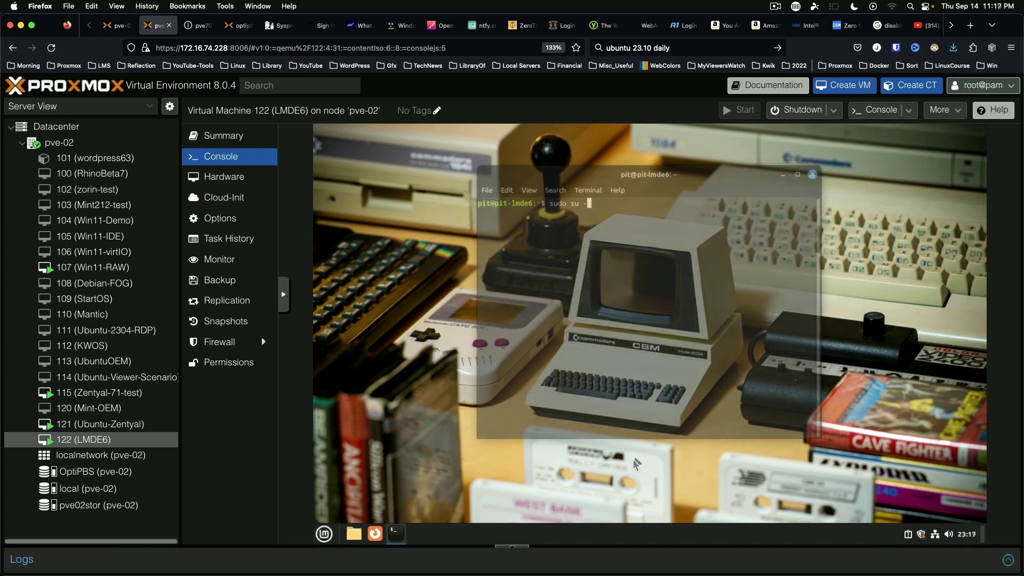
Become root with sudo su - and run apt update && apt upgrade -y && apt autoremove -y.
key("Return")
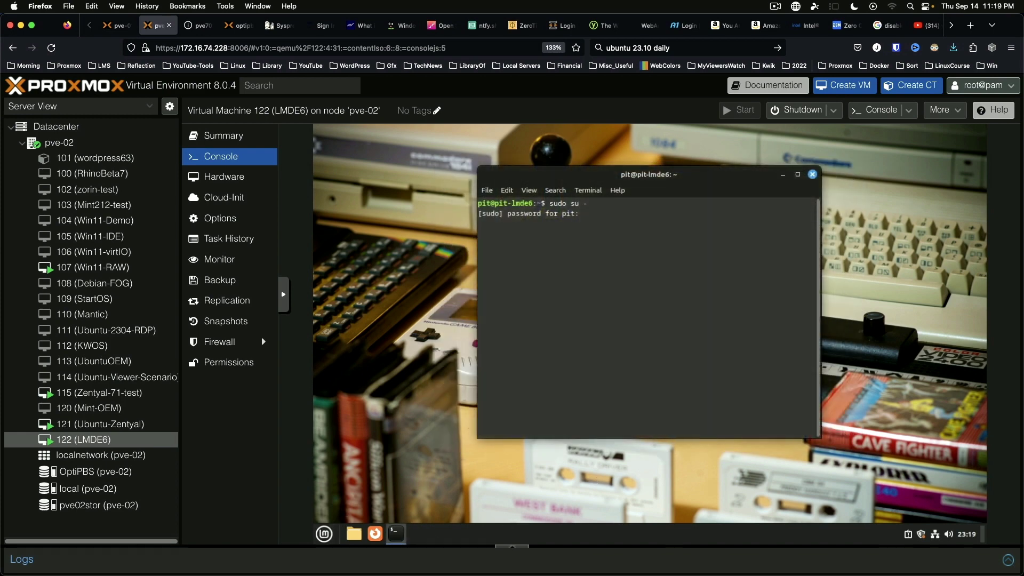
type("*****")
type("***")
key("Return")
type("apt update && apt upgrade -y && apt autoremove -y")
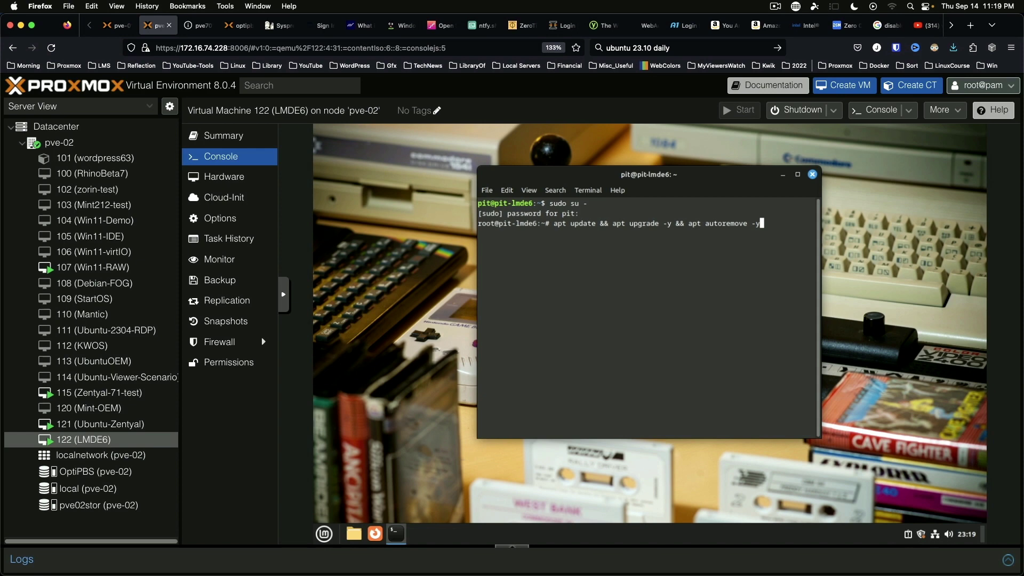
key("Return")
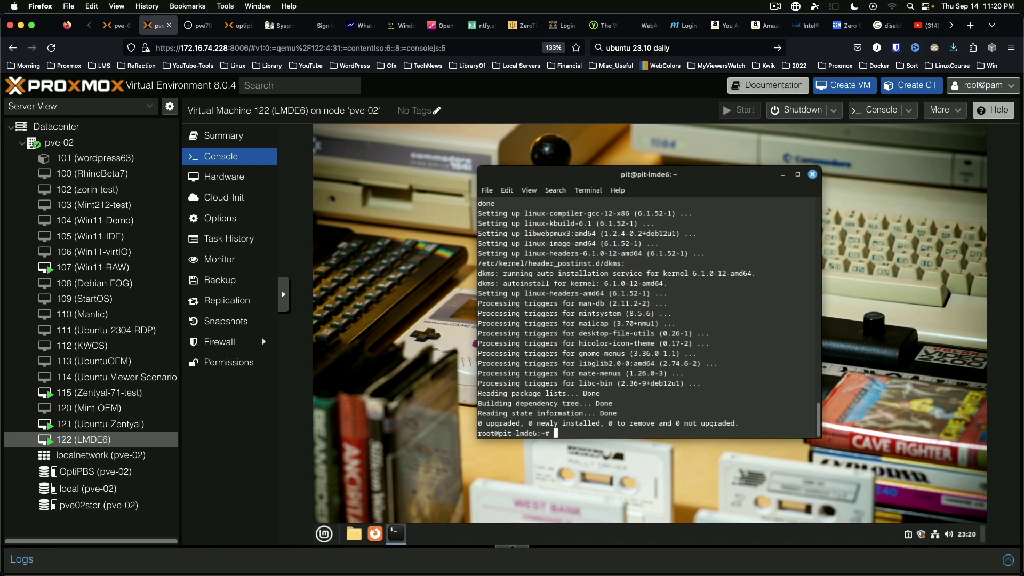
Log out of the root shell and close the terminal with Ctrl+D.
key("ctrl+d")
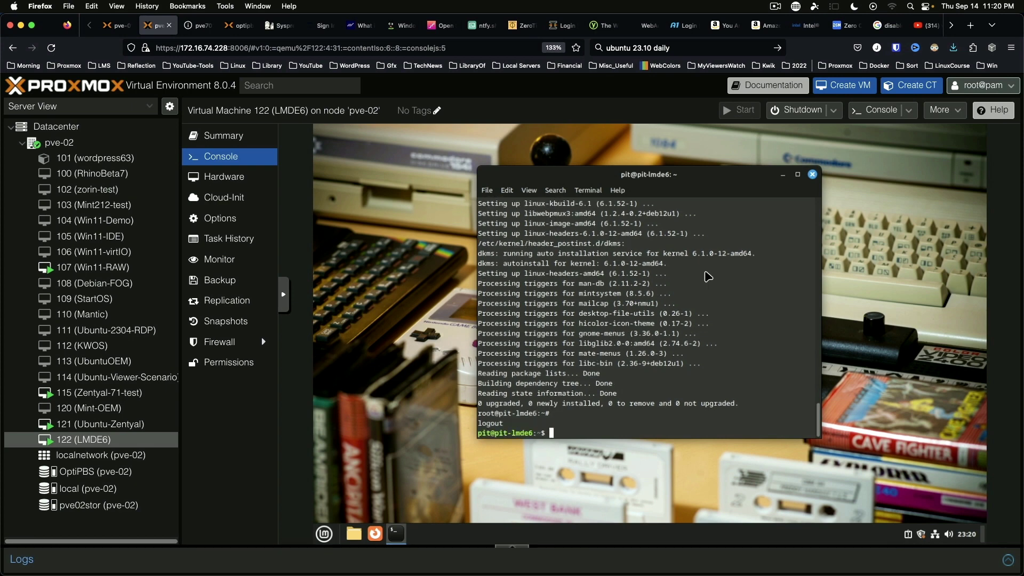
key("ctrl+d")
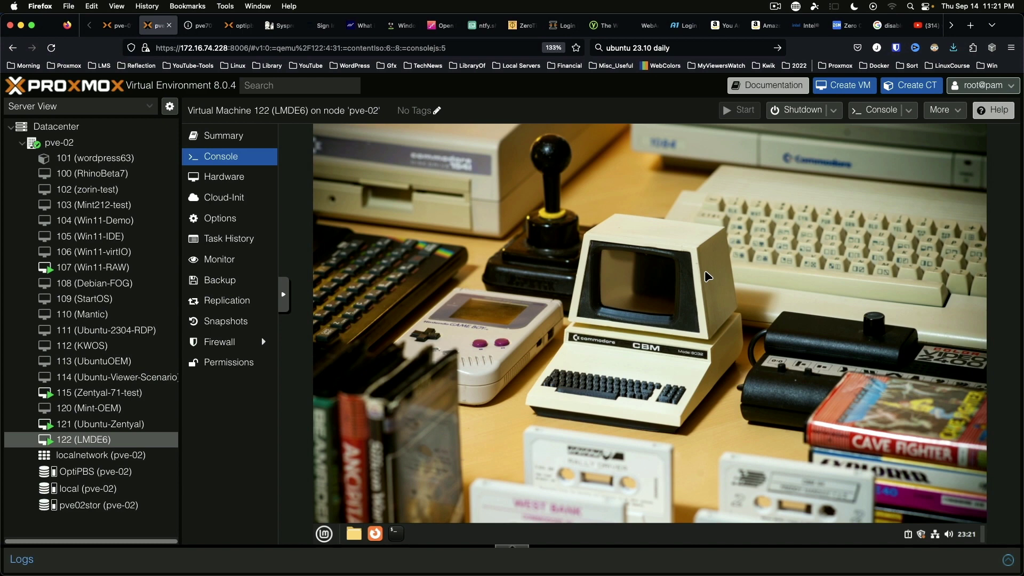
Run which sshd, neofetch and htop in the terminal to check what is installed.
key("alt+Tab")
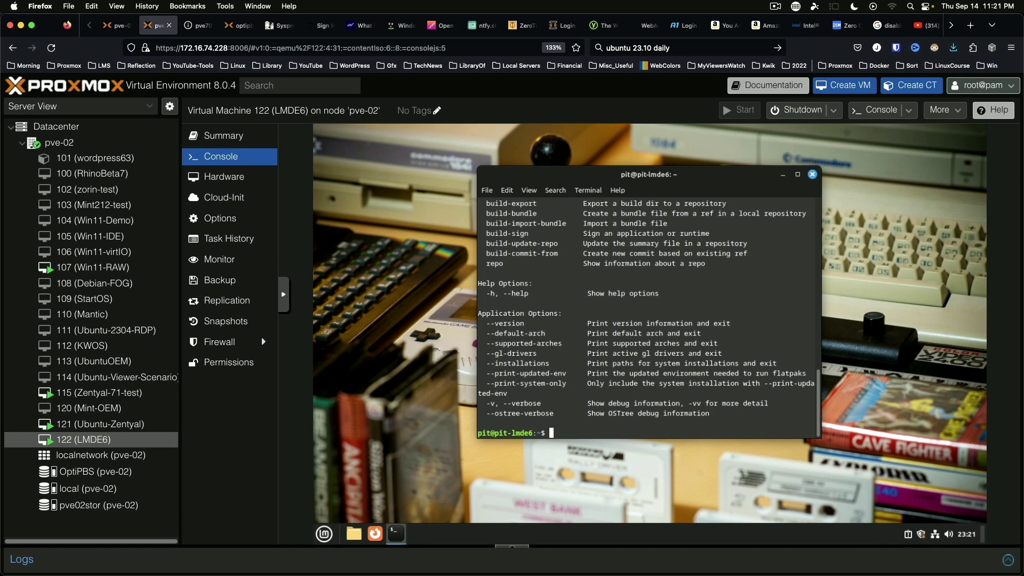
type("which sshd")
key("Return")
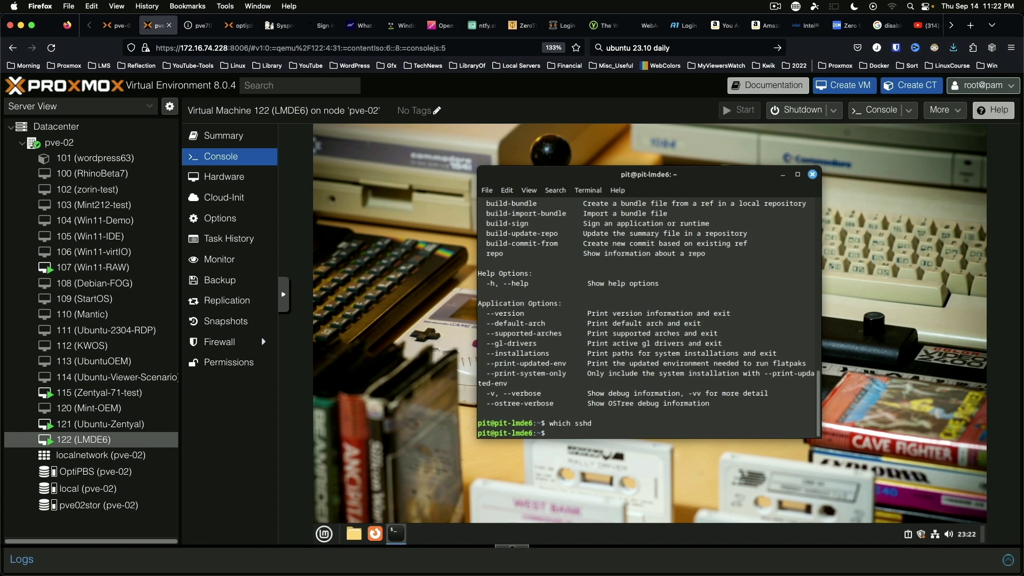
type("neofetch")
key("Return")
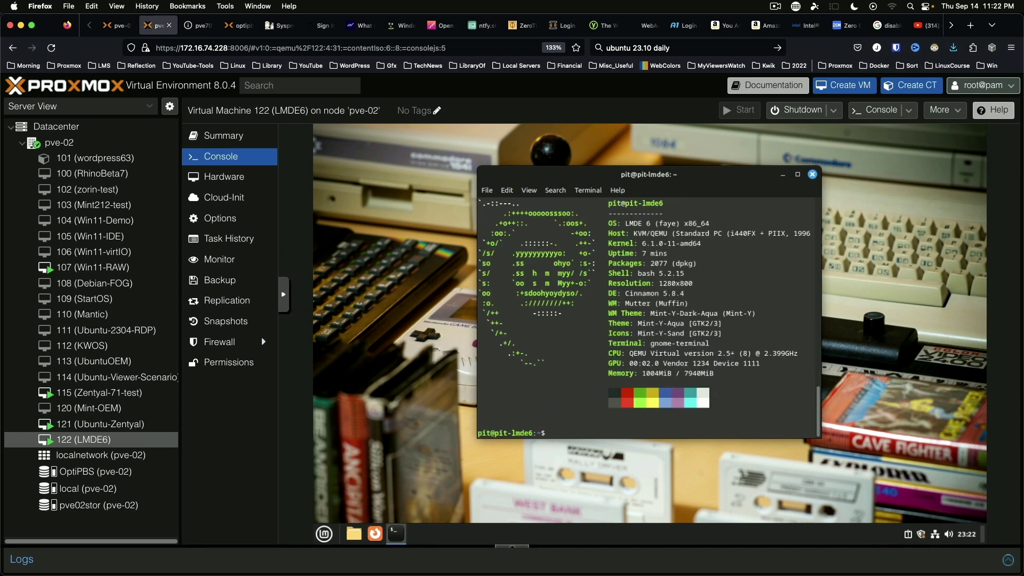
type("htop")
key("Return")
Clear the screen and install htop and openssh-server with sudo apt install -y.
key("ctrl+l")
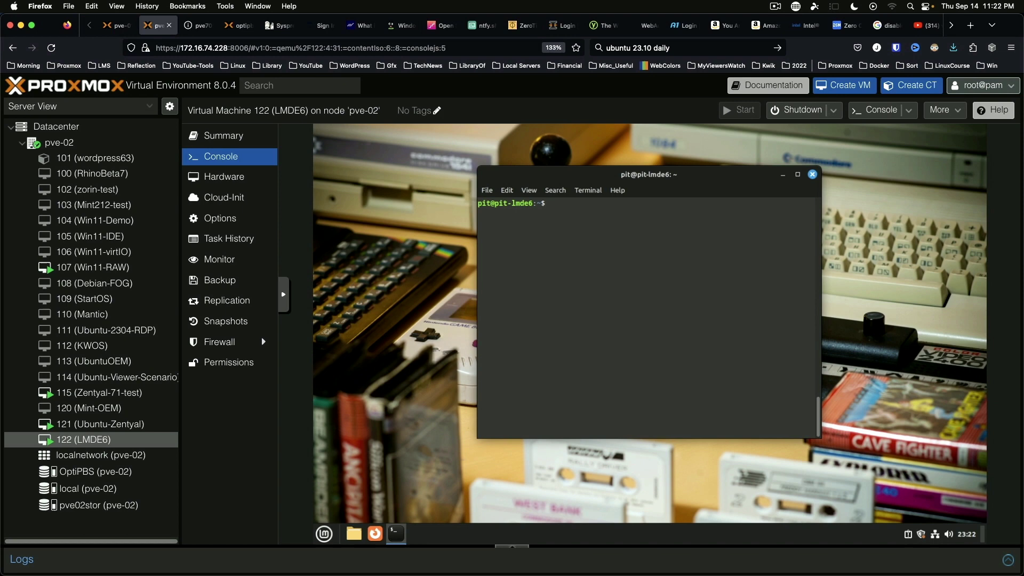
type("sudo apt install htop openssh-server -y")
key("Return")
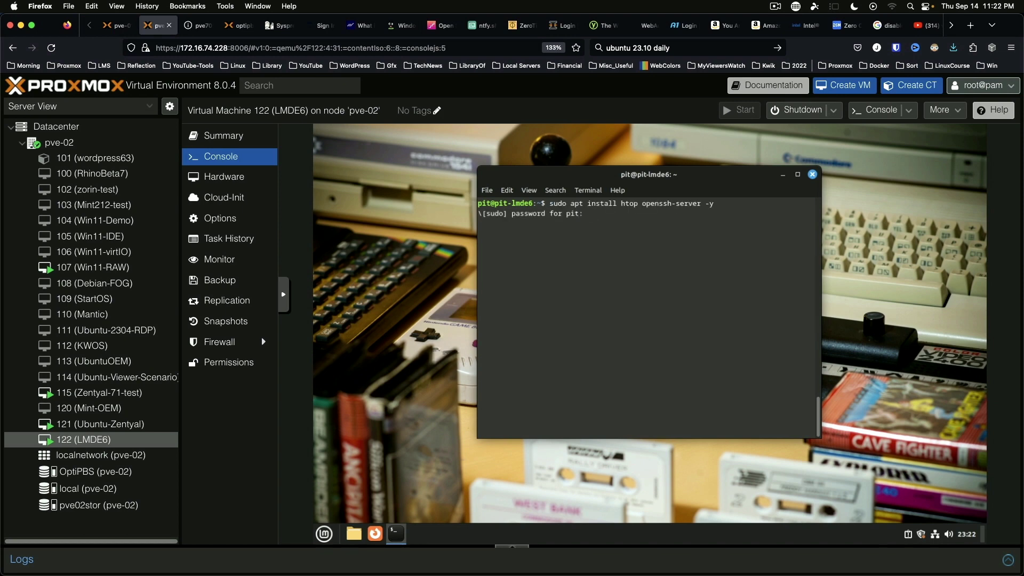
type("********")
key("Return")
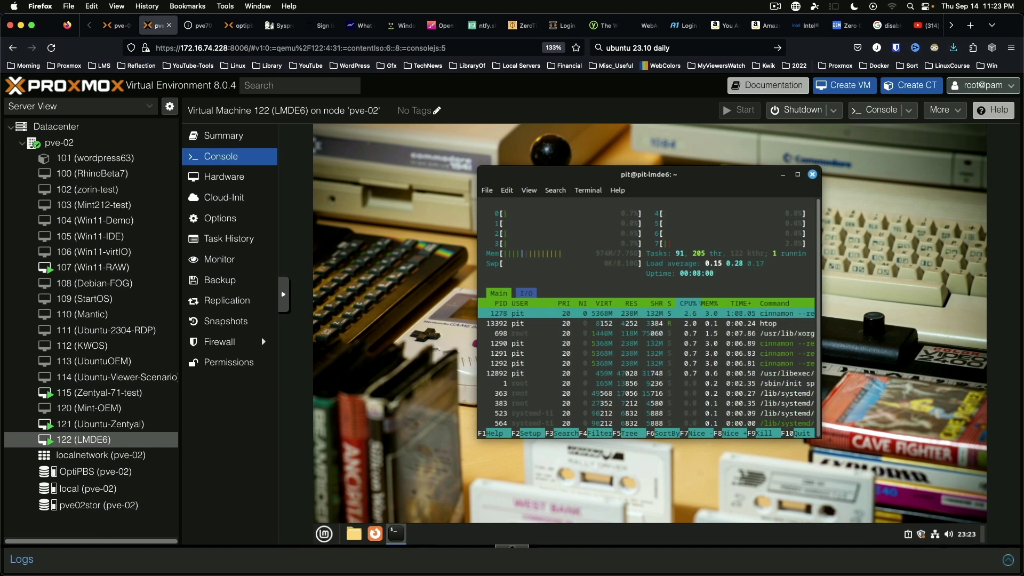
Enlarge the terminal text, shift the terminal window left, and quit htop.
key("ctrl+plus")
key("ctrl+plus")
key("ctrl+plus")
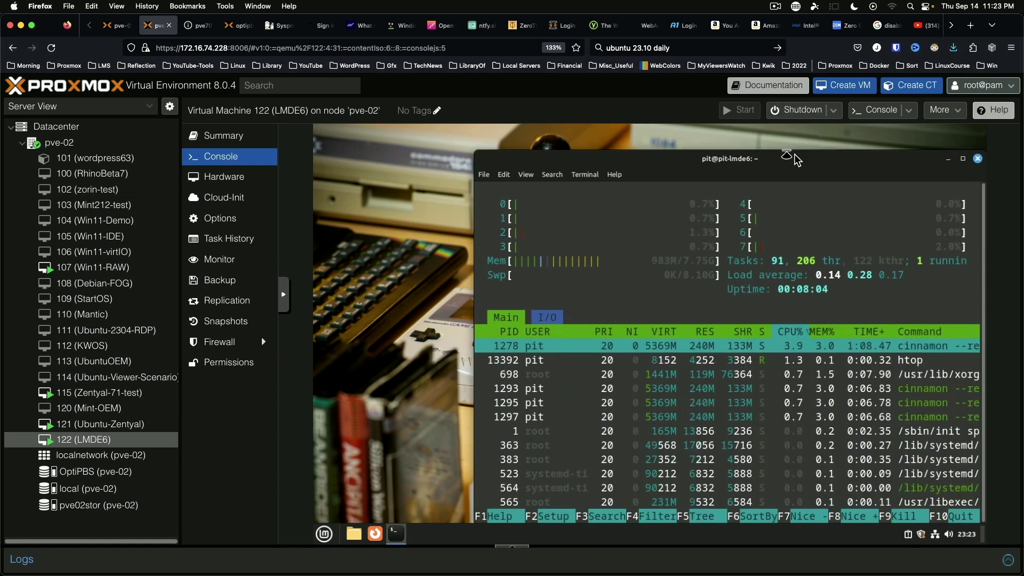
left_click_drag(795, 160, 710, 143)
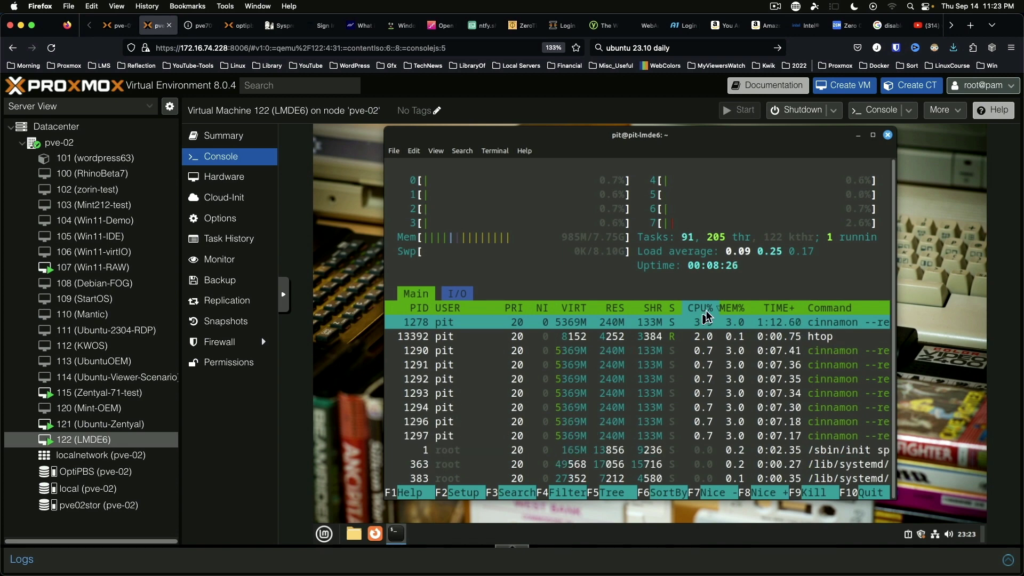
key("q")
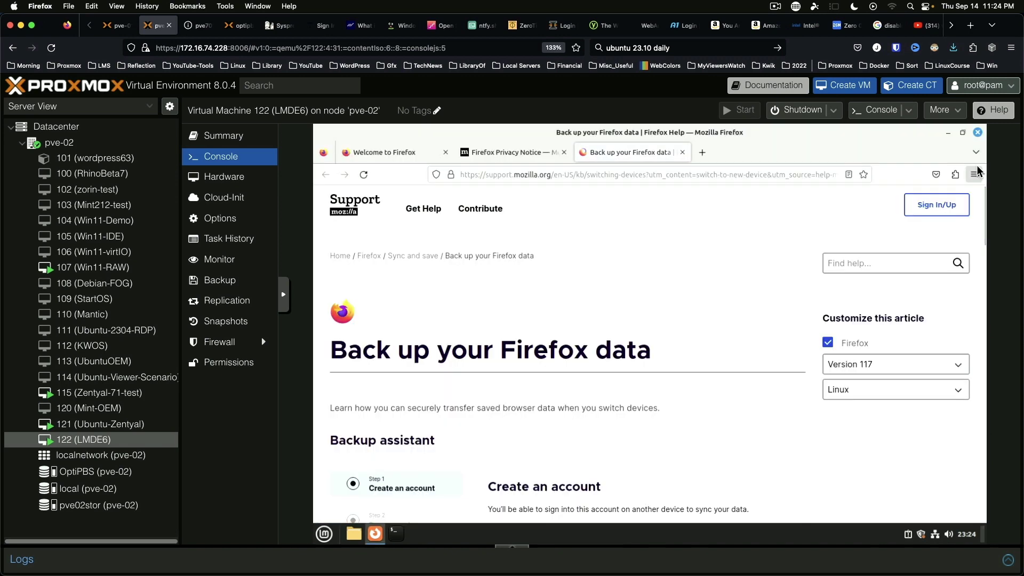
Check Firefox's version (117.0.1) in About Firefox, then close Firefox and Thunderbird.
left_click(976, 173)
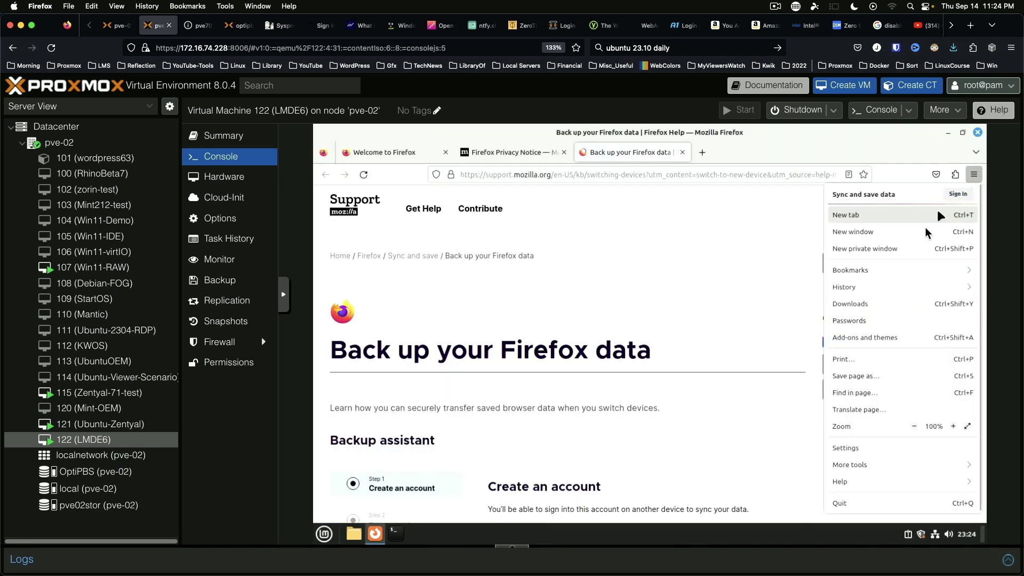
left_click(882, 483)
left_click(873, 320)
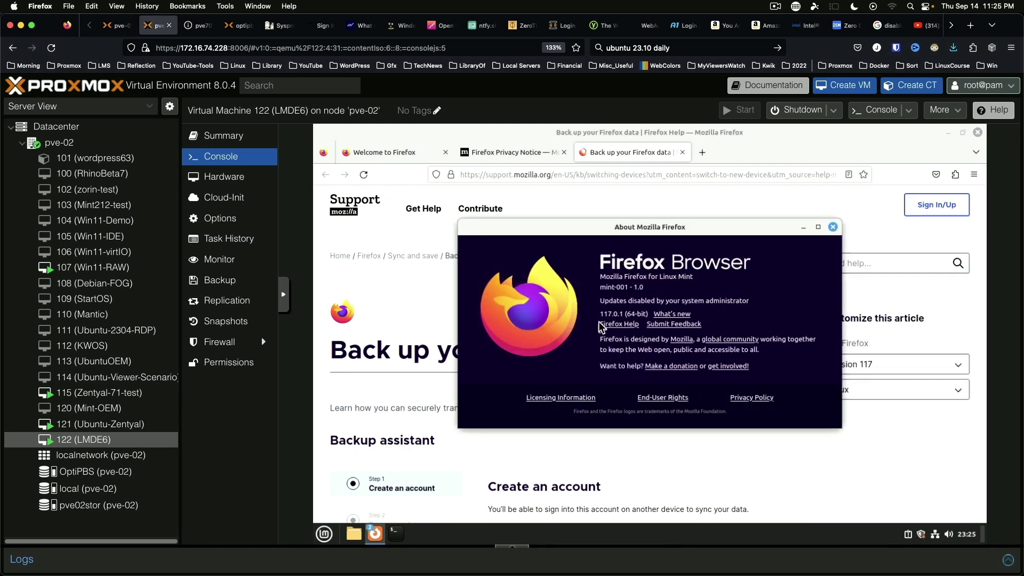
left_click(833, 228)
left_click(978, 132)
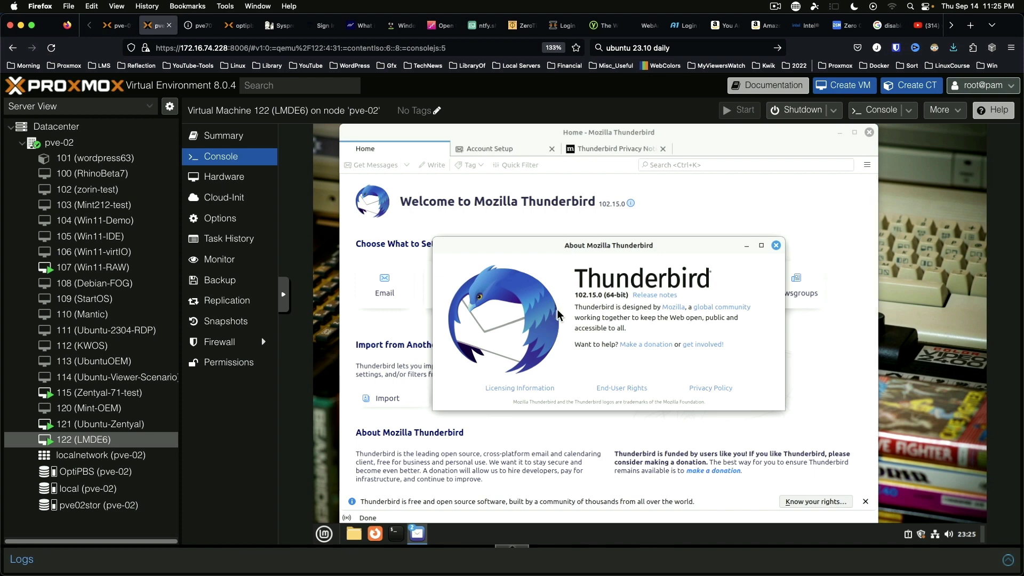
left_click(776, 245)
left_click(873, 134)
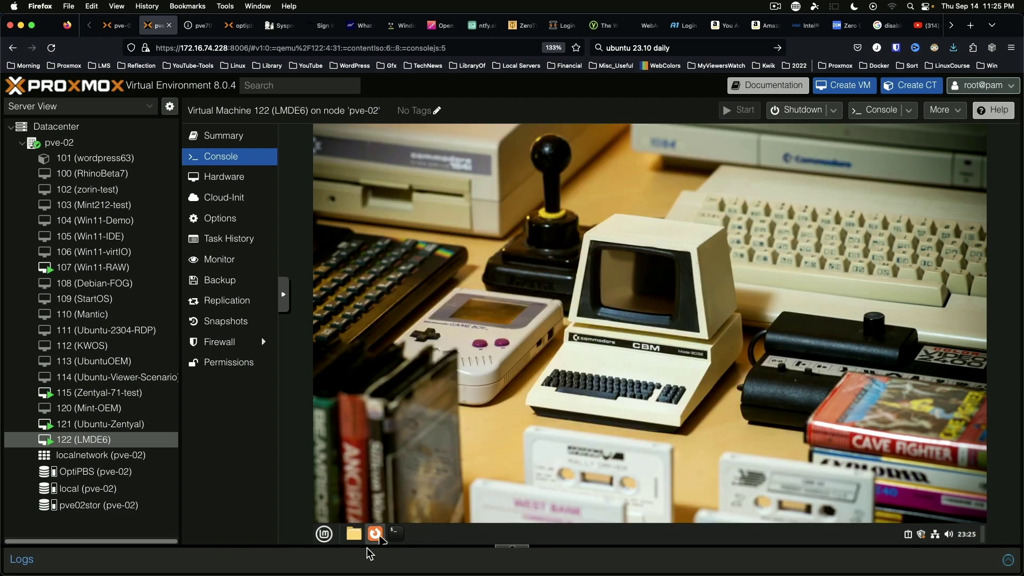
Search the Mint menu for 'writer' and launch LibreOffice Writer.
left_click(323, 534)
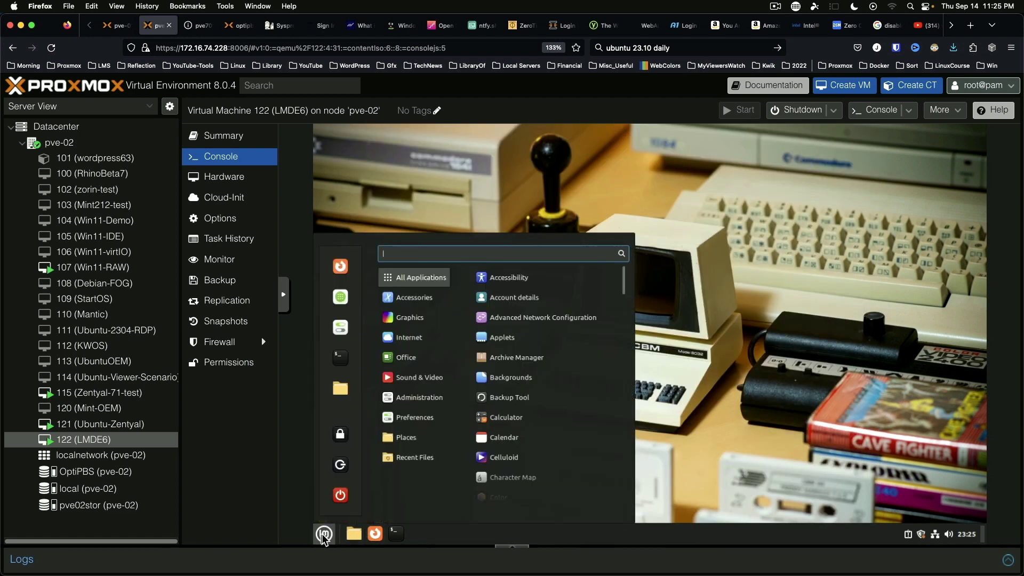
type("writer")
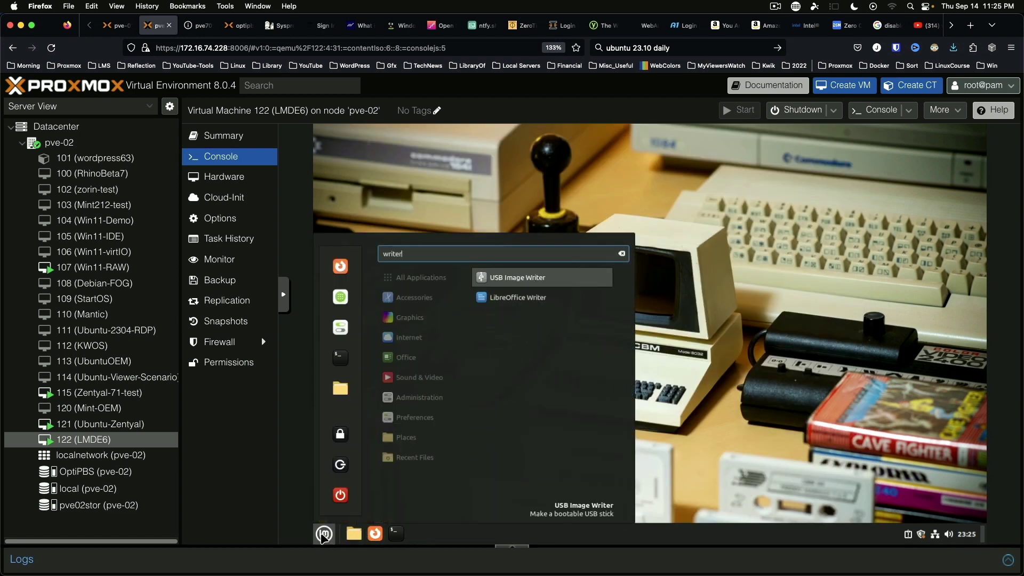
left_click(534, 299)
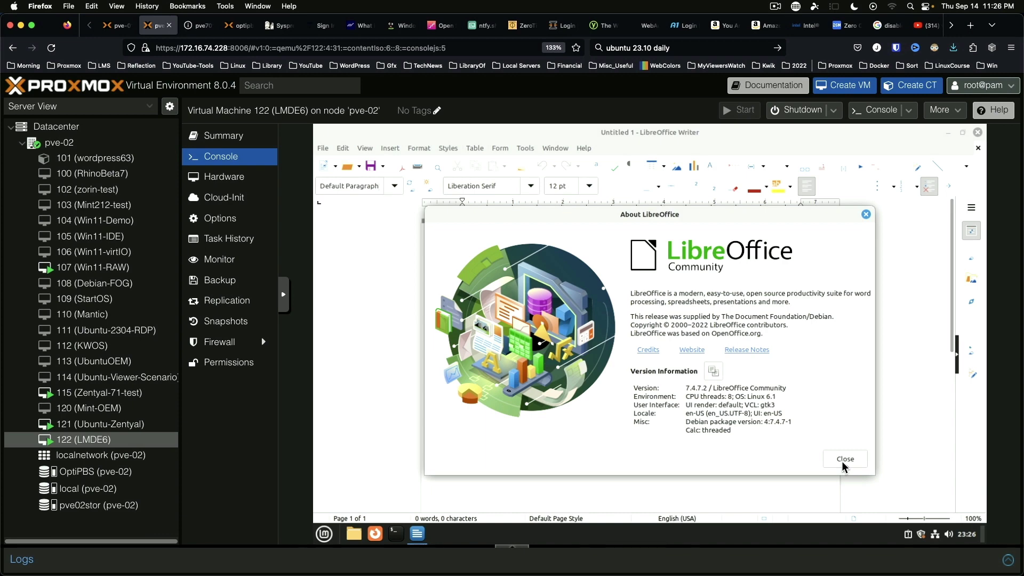
Close the LibreOffice About box and Writer, returning to Firefox's Flathub LibreOffice page.
left_click(843, 460)
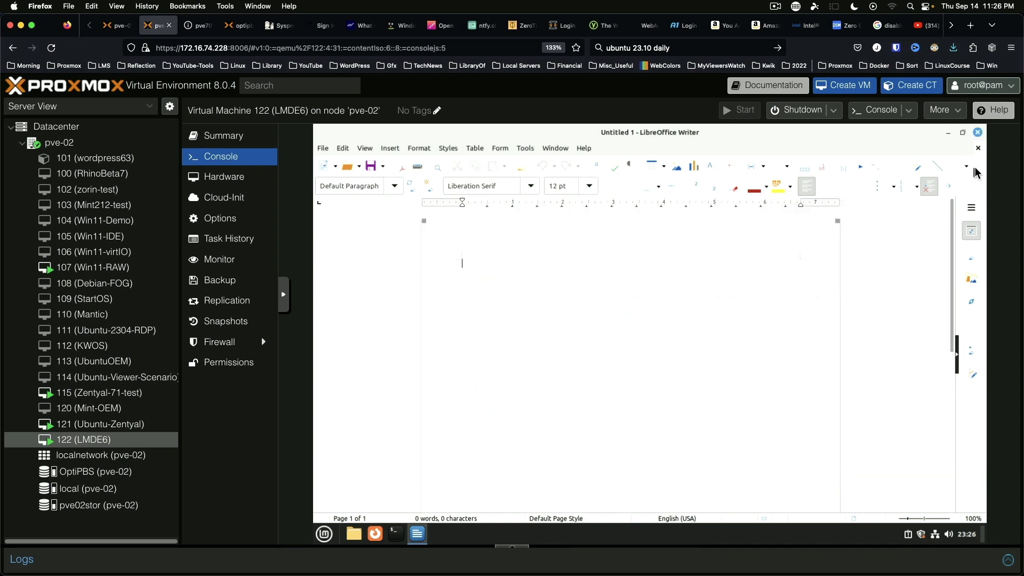
left_click(978, 133)
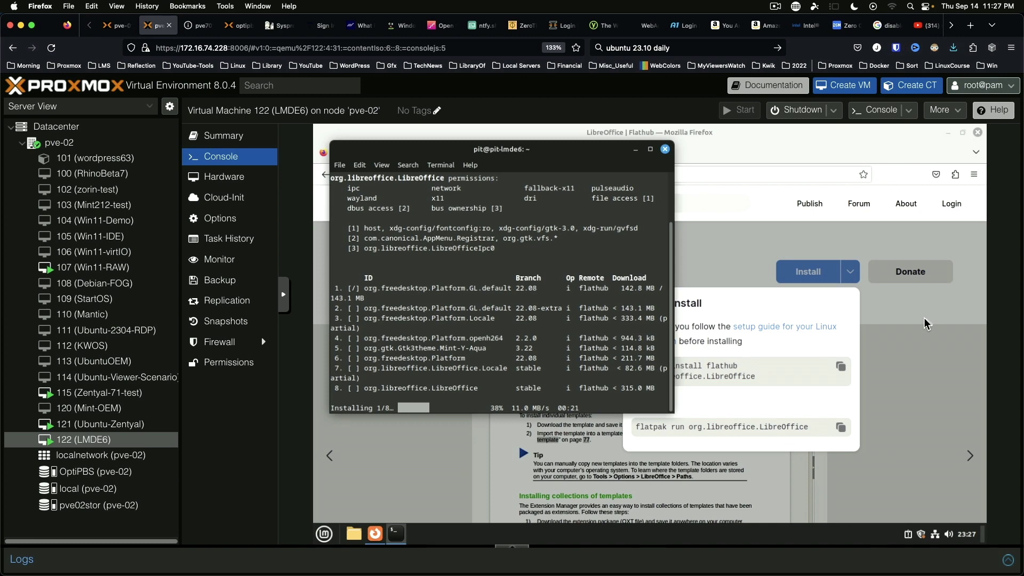
left_click(924, 318)
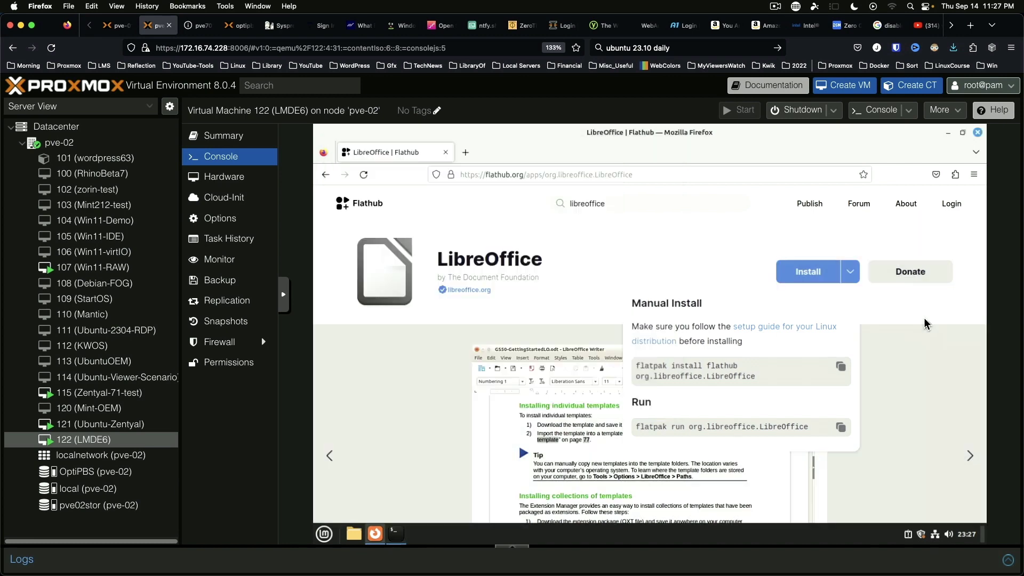
Minimize Firefox and launch System Settings from the Mint menu favourites.
left_click(948, 132)
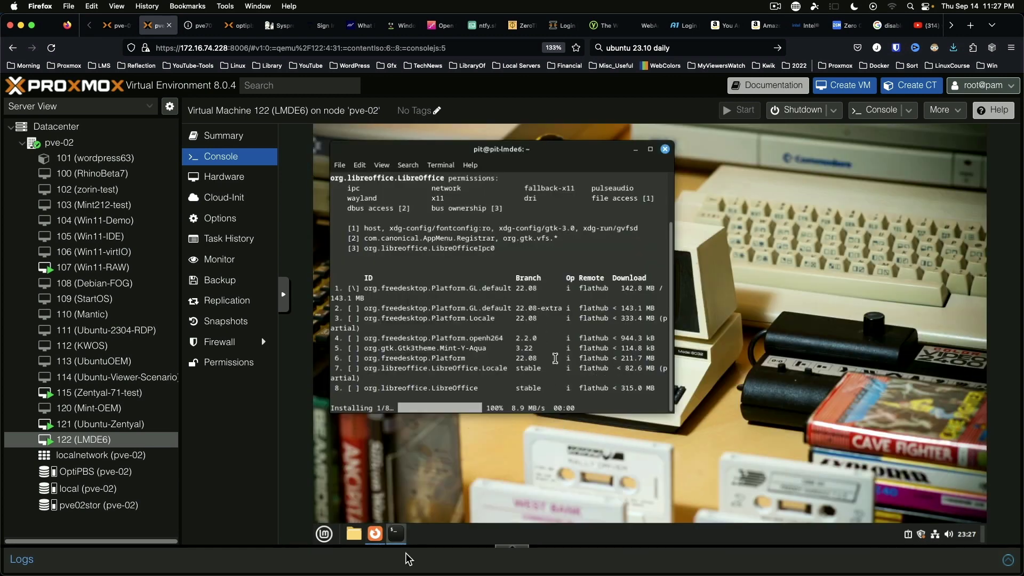
left_click(316, 538)
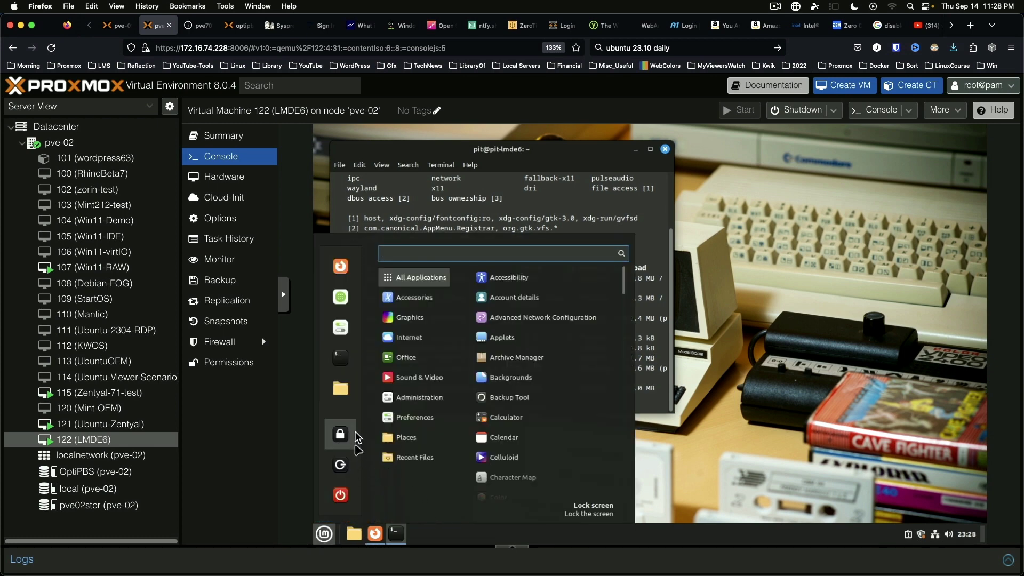
left_click(340, 328)
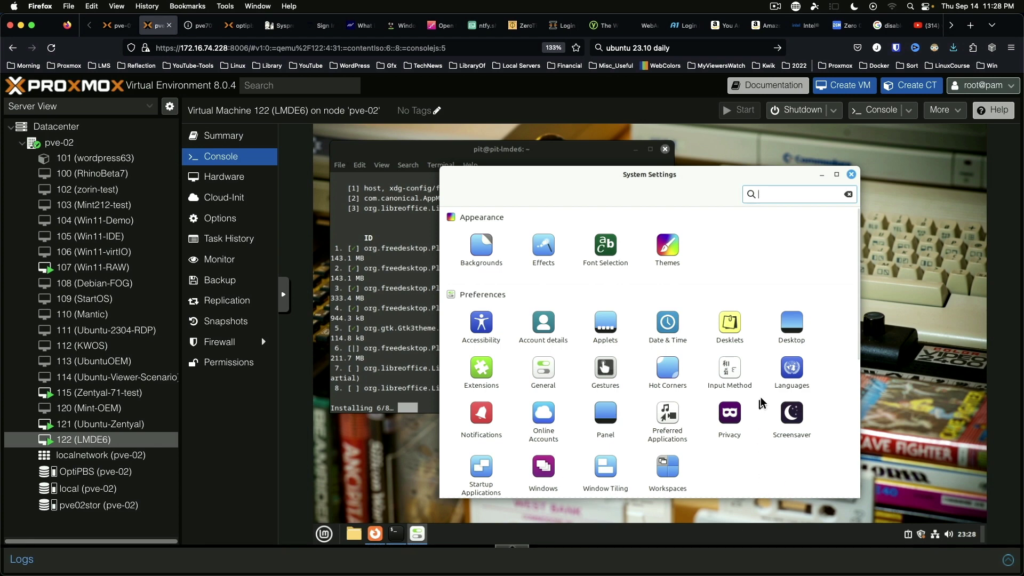
Search System Settings for 'print', open Printers, and unlock it with the admin password.
scroll(761, 473, "down", 2)
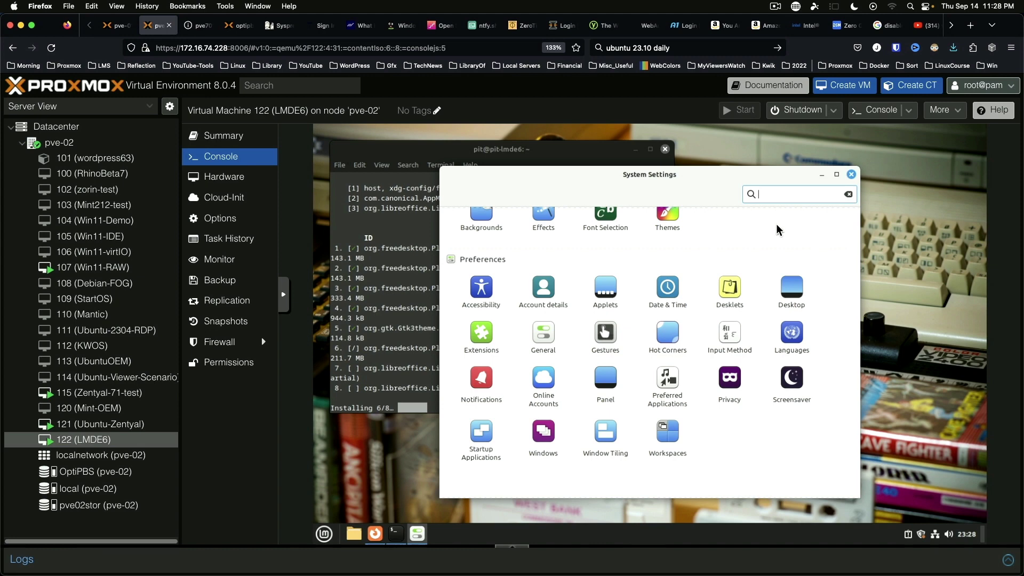
type("printer")
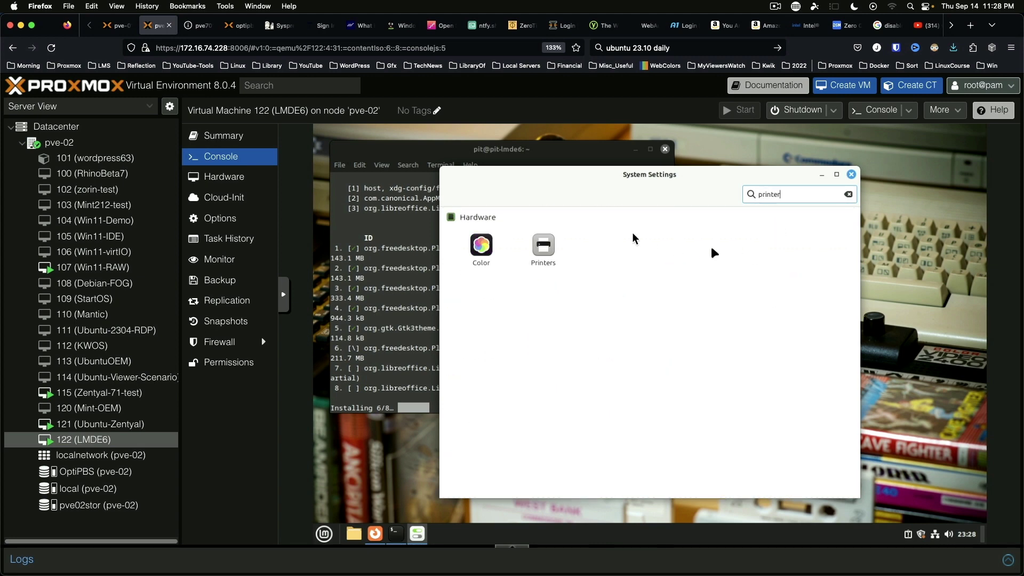
left_click(540, 247)
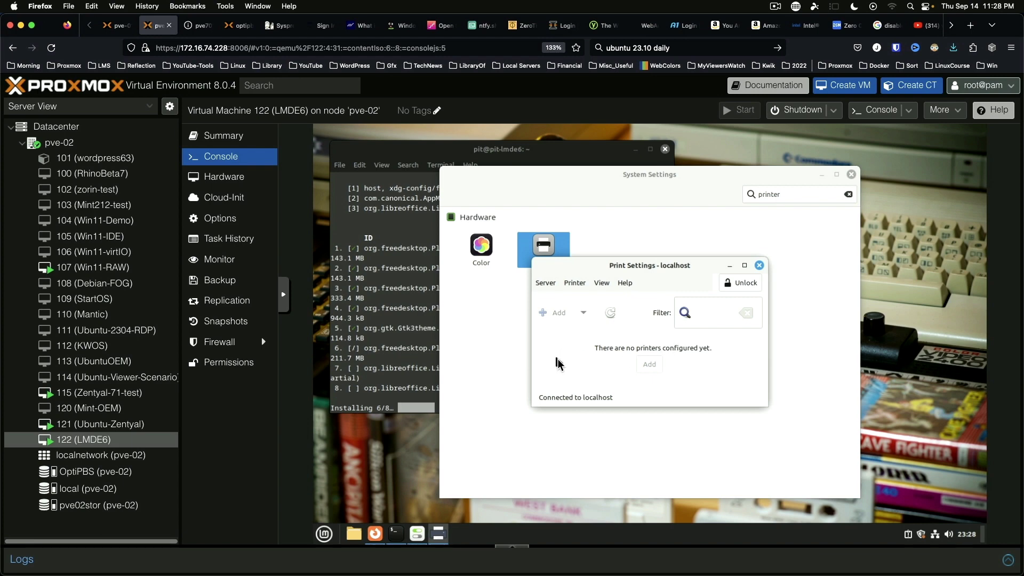
left_click(743, 283)
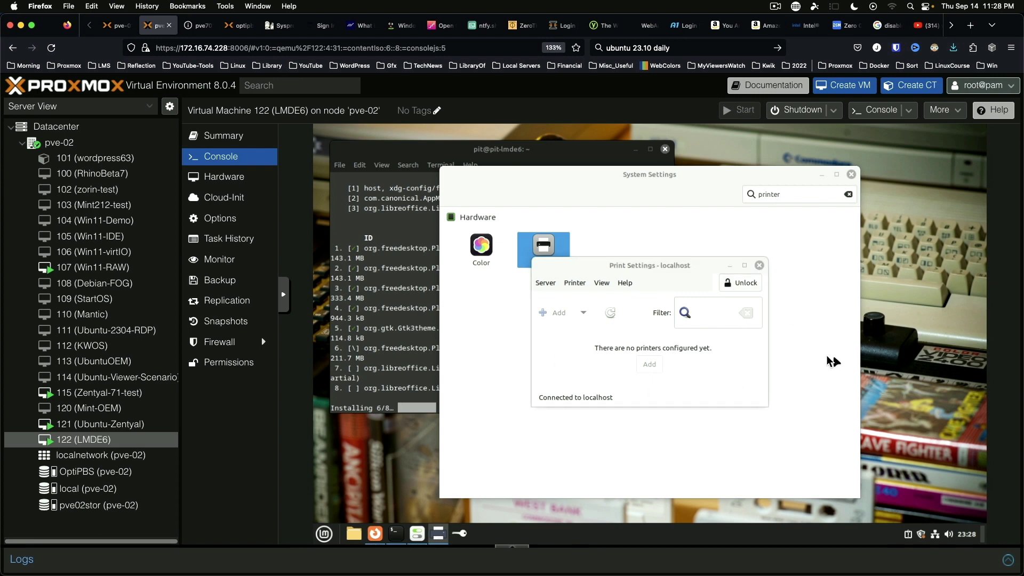
type("****")
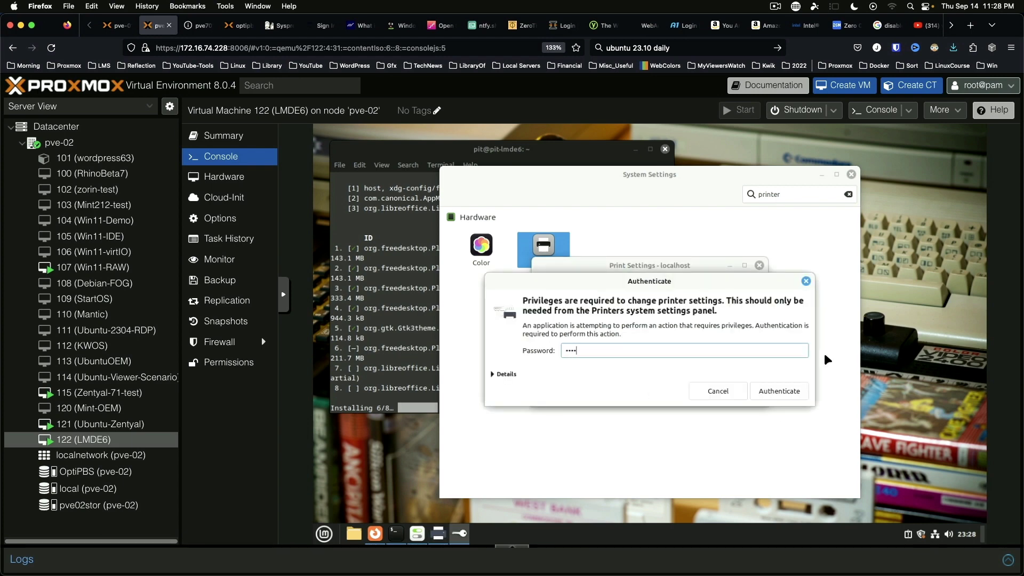
key("Return")
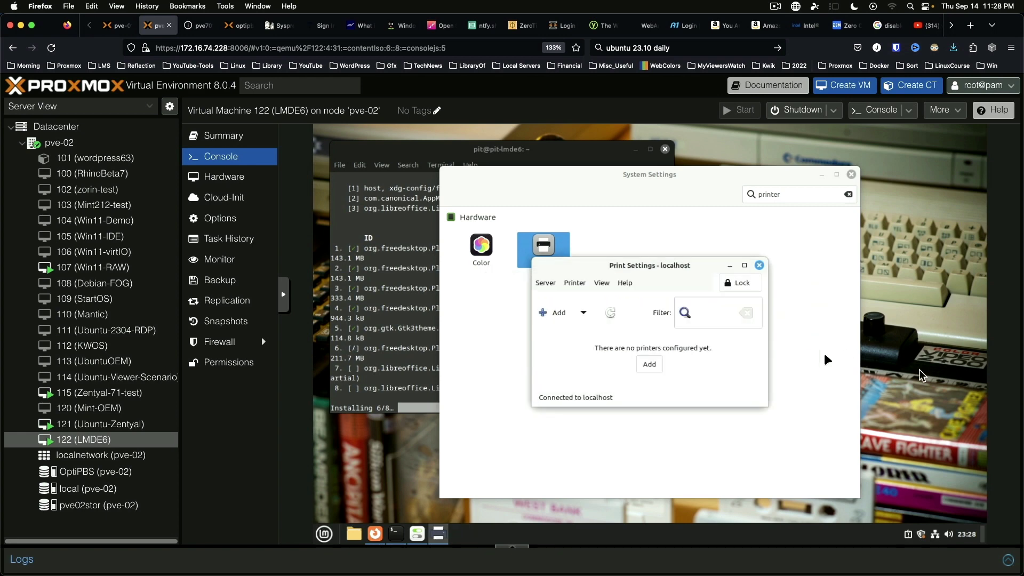
Add the discovered Brother HL-5370DW network printer, accepting the default driver and installable options.
left_click(649, 365)
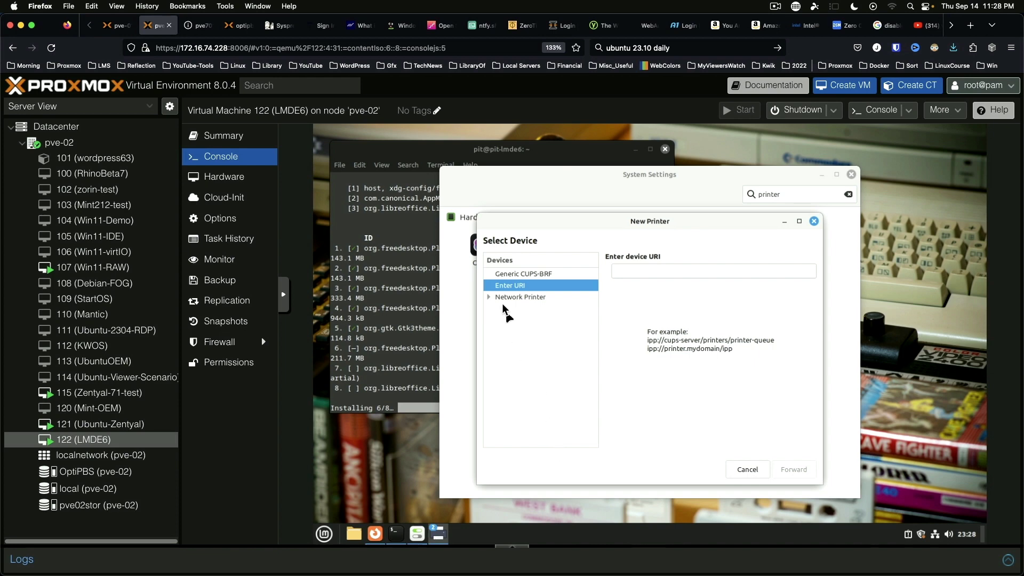
left_click(489, 297)
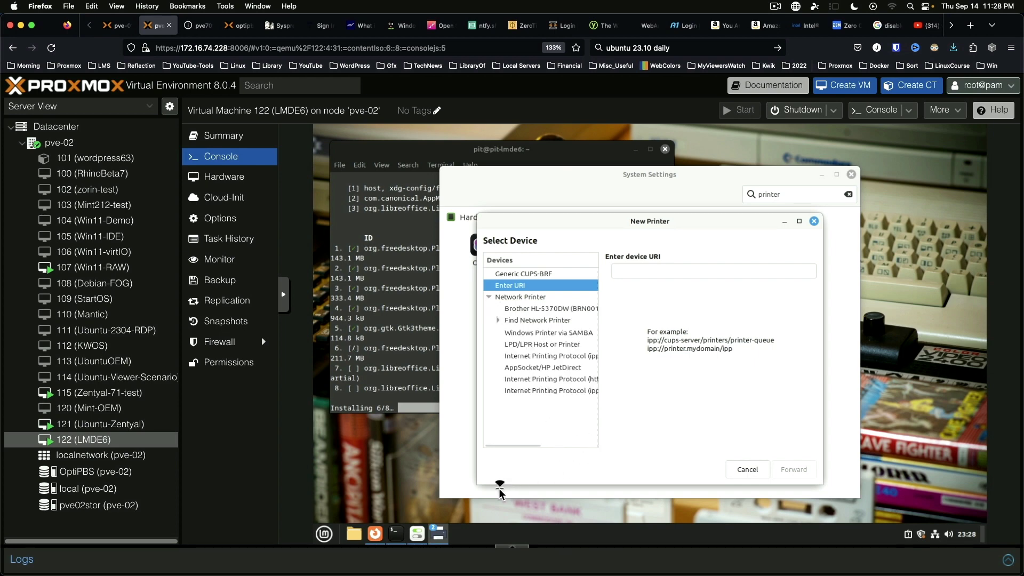
left_click(532, 309)
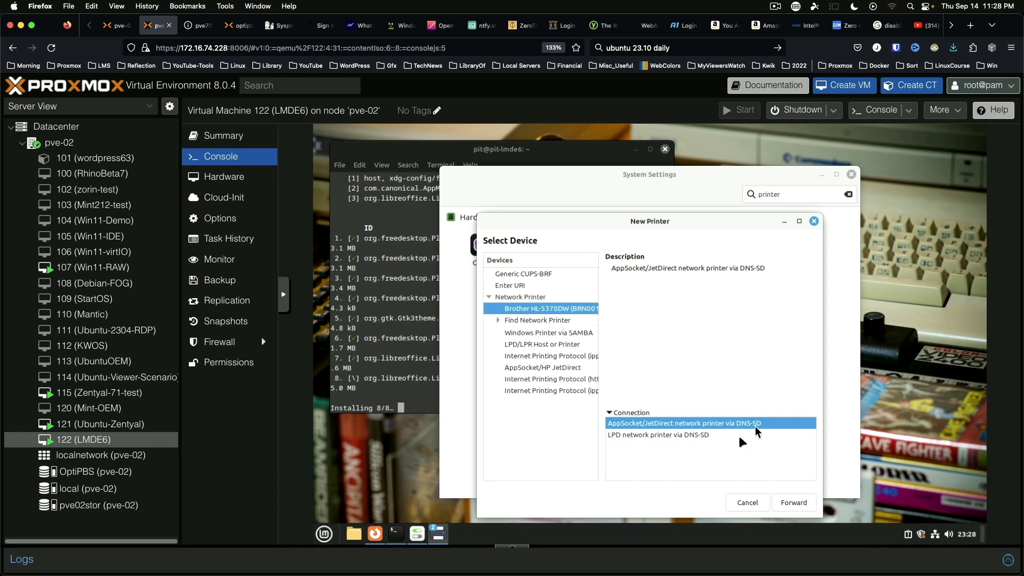
left_click(802, 501)
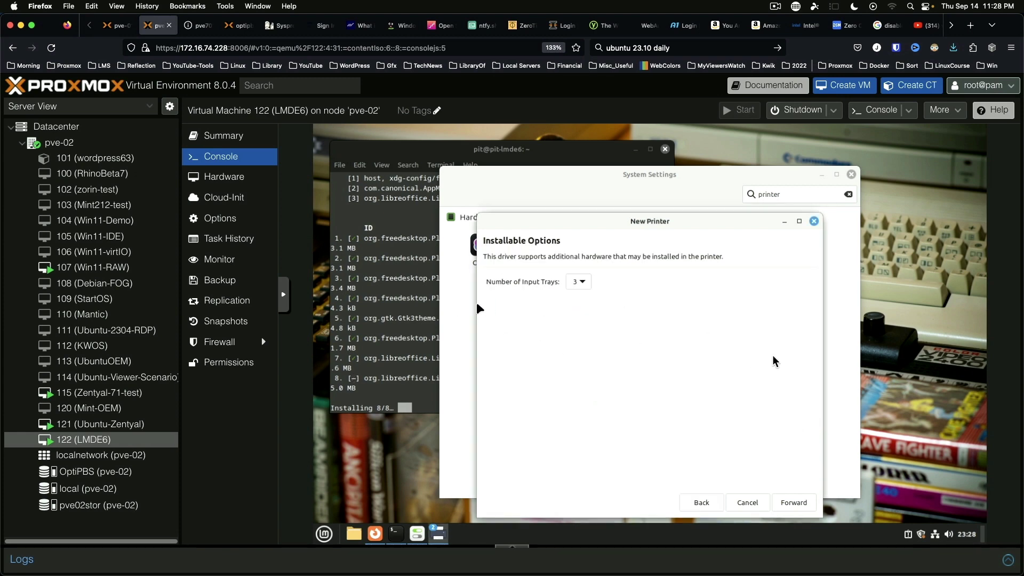
left_click(795, 502)
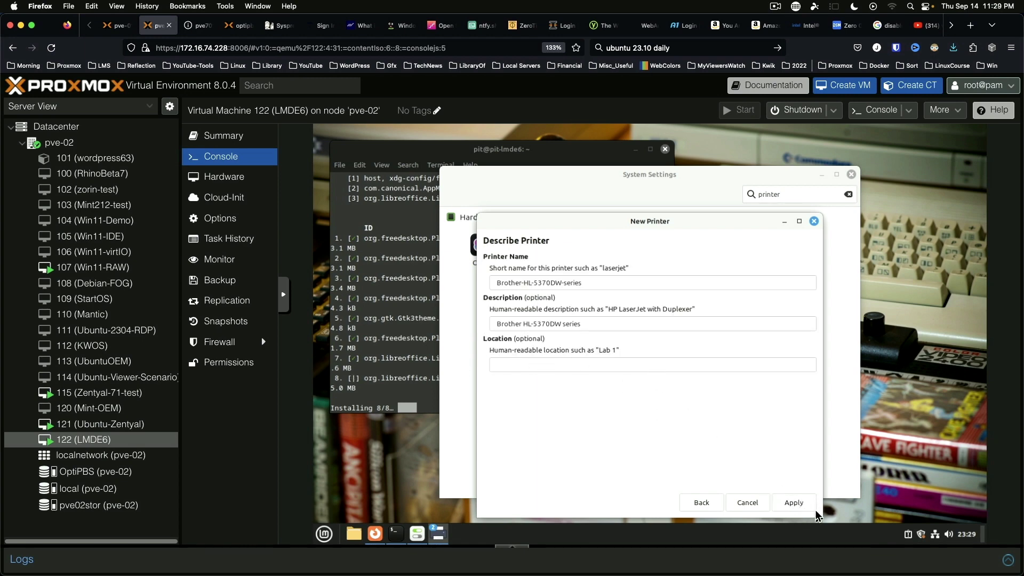
left_click(804, 503)
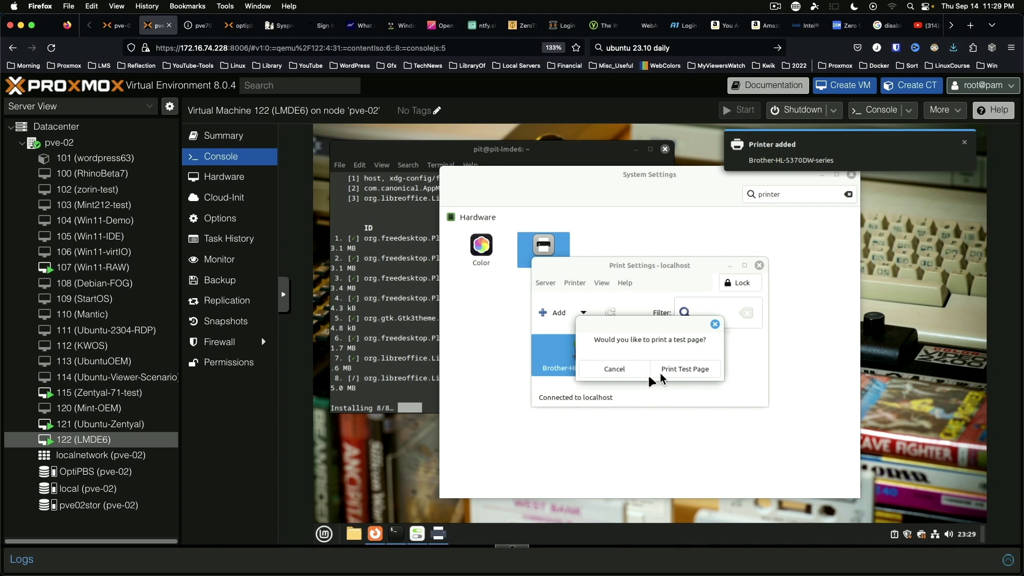
Print a test page, then open the Brother printer's properties to review Job Options and Ink/Toner Levels.
left_click(703, 370)
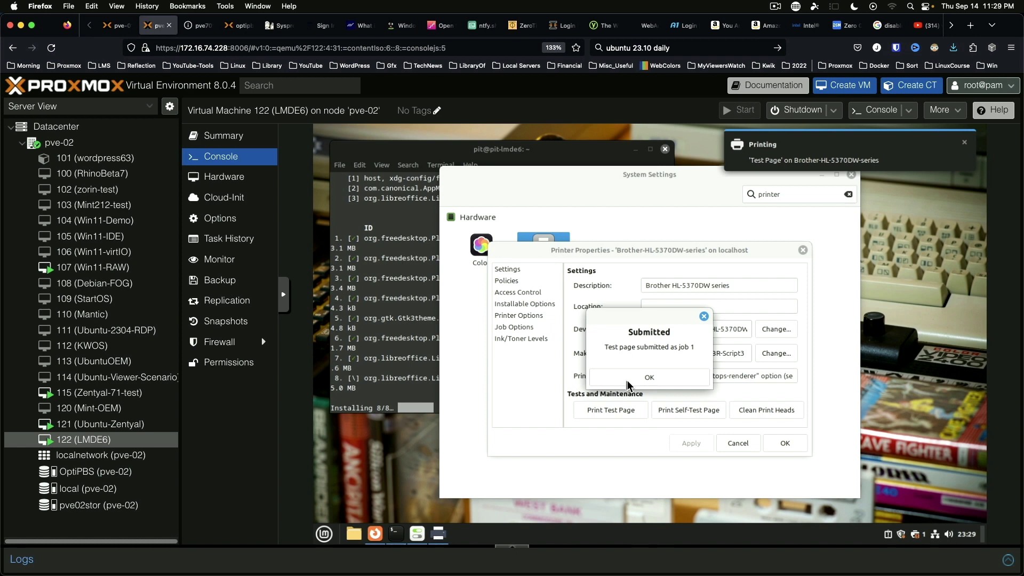
left_click(627, 380)
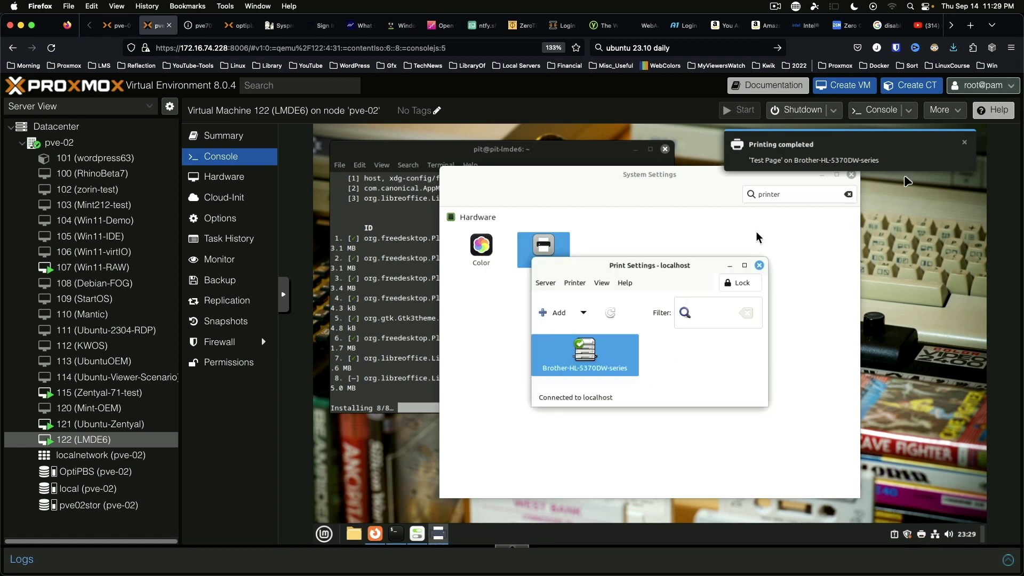
left_click(760, 266)
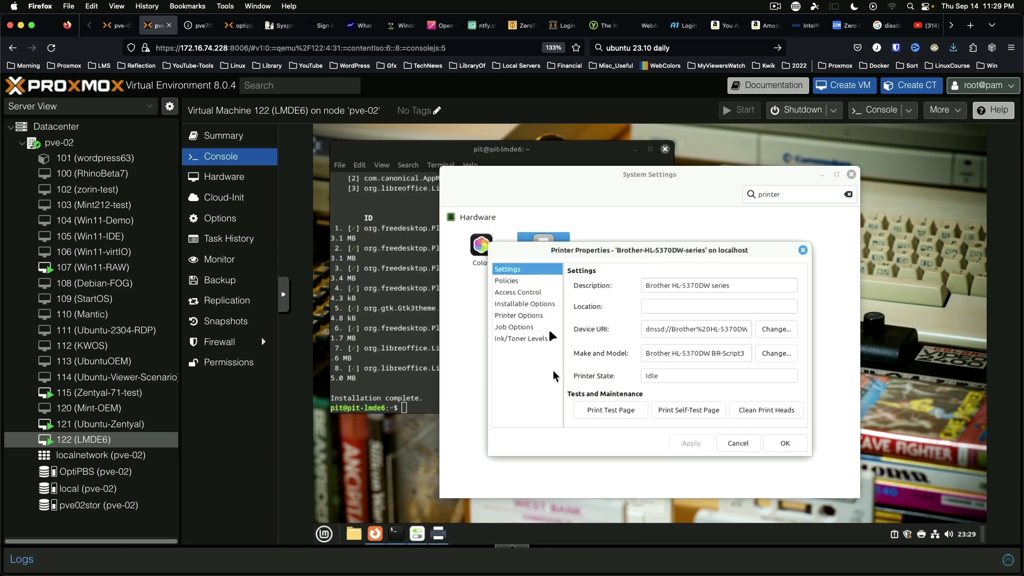
left_click(512, 327)
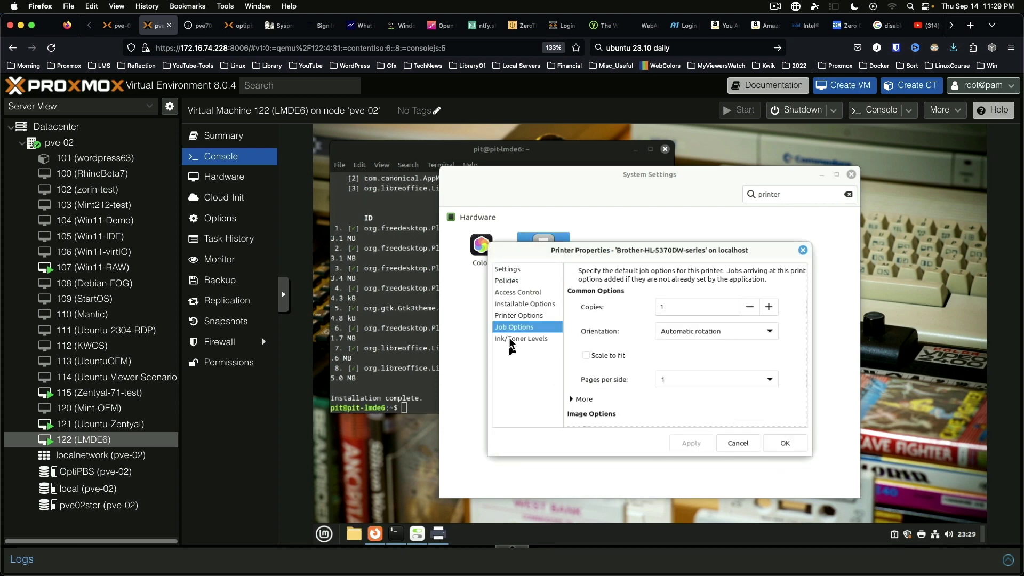
left_click(510, 339)
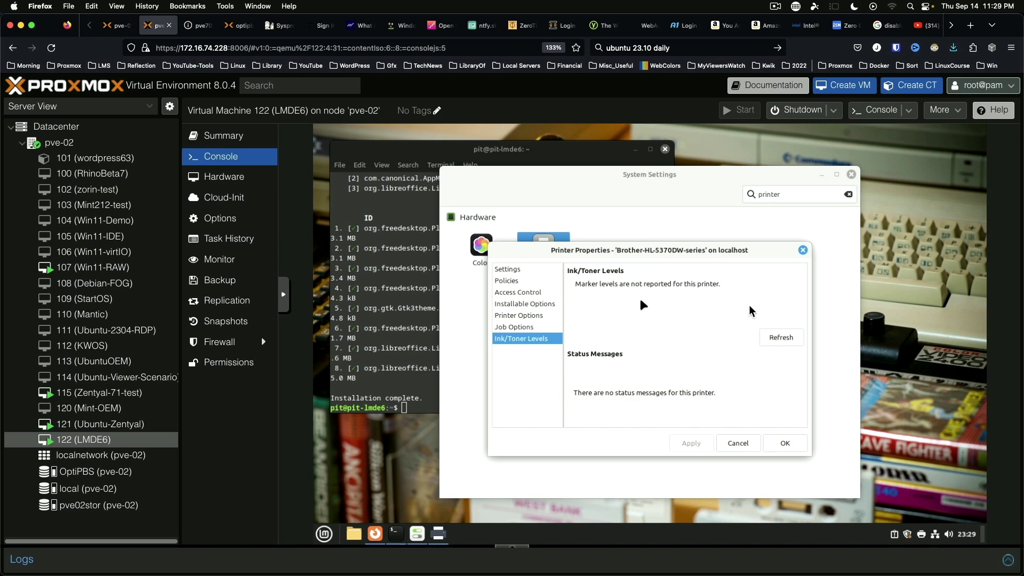
Refresh the ink/toner status, then close Printer Properties and Print Settings.
left_click(783, 336)
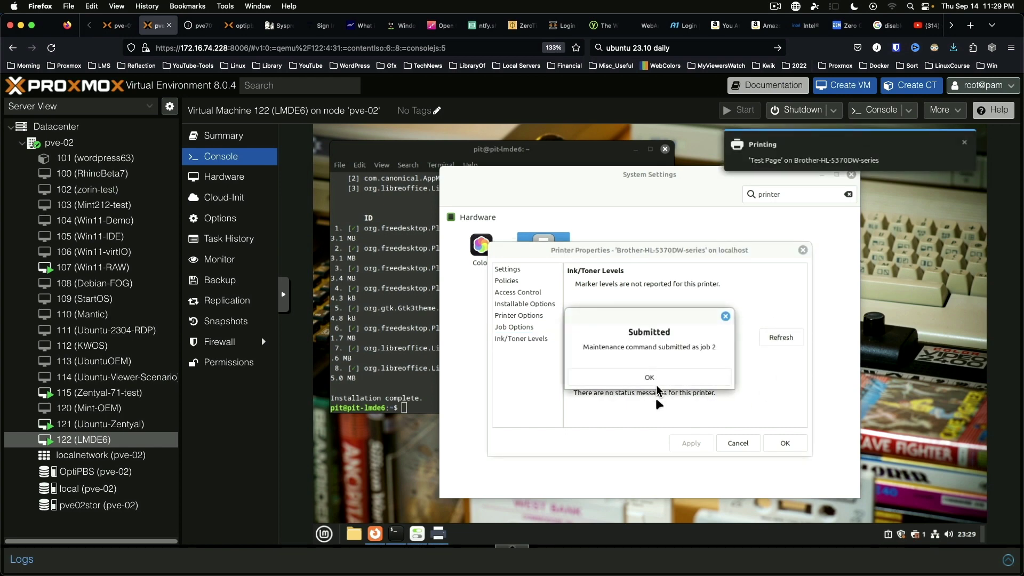
left_click(622, 377)
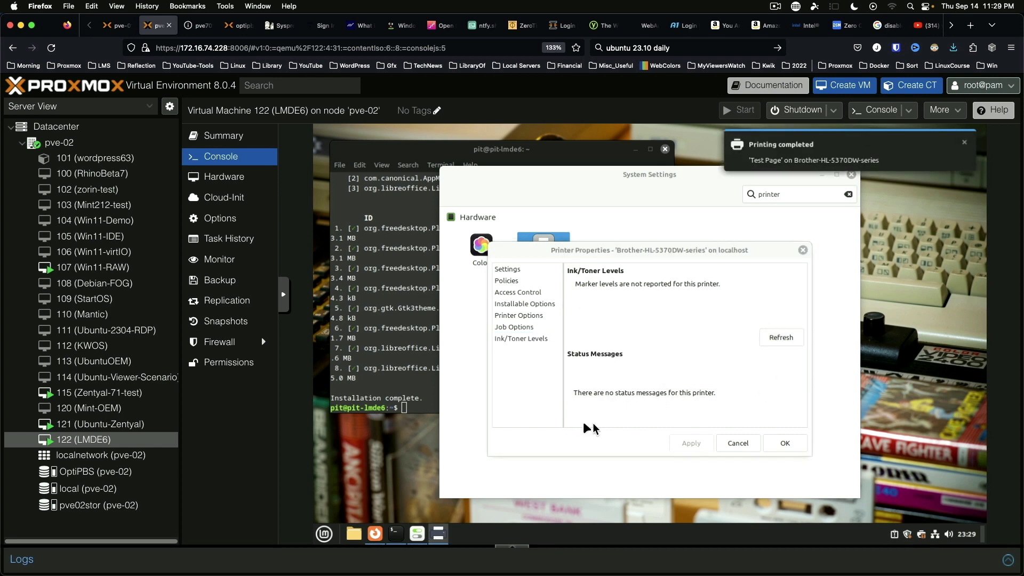
left_click(780, 443)
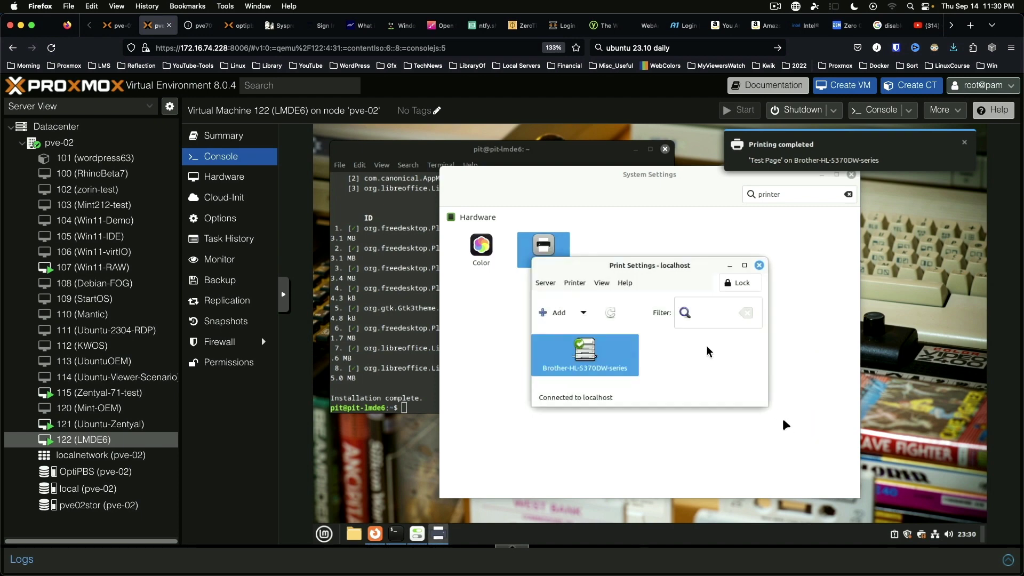
left_click(761, 265)
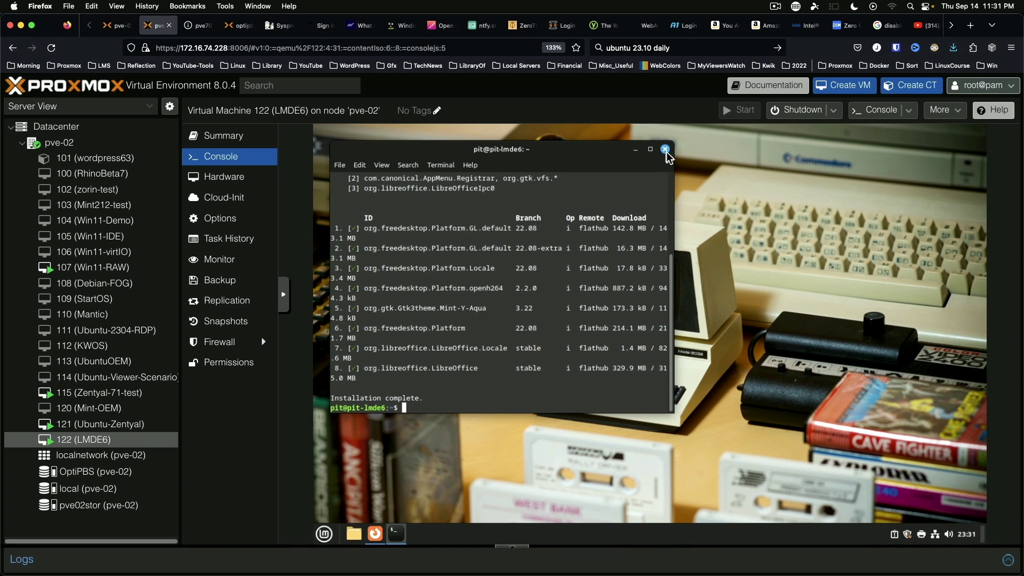
Close the terminal and Software Manager, then restore Firefox showing the Flathub LibreOffice page.
left_click(666, 150)
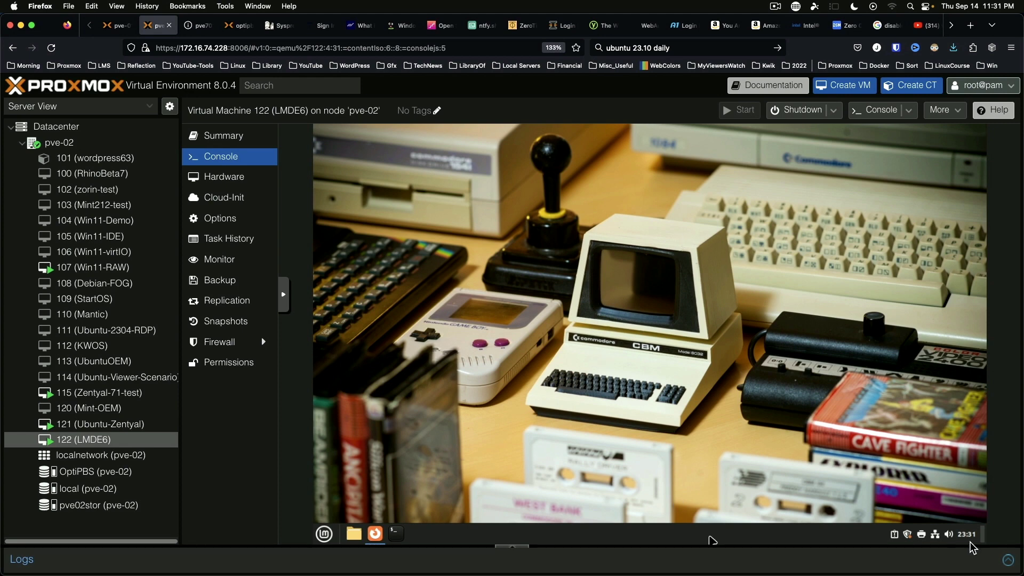
left_click(907, 535)
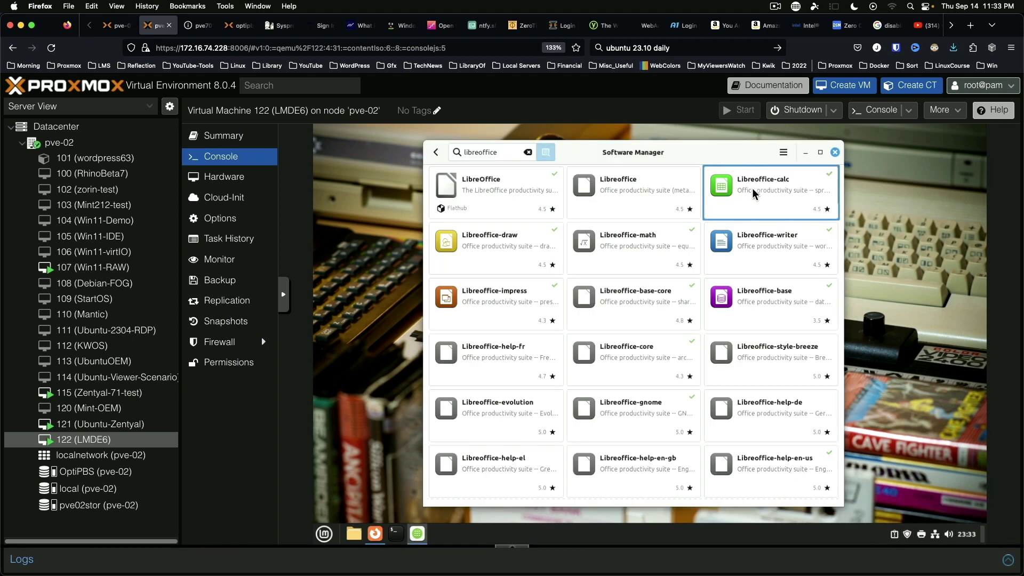
left_click(835, 154)
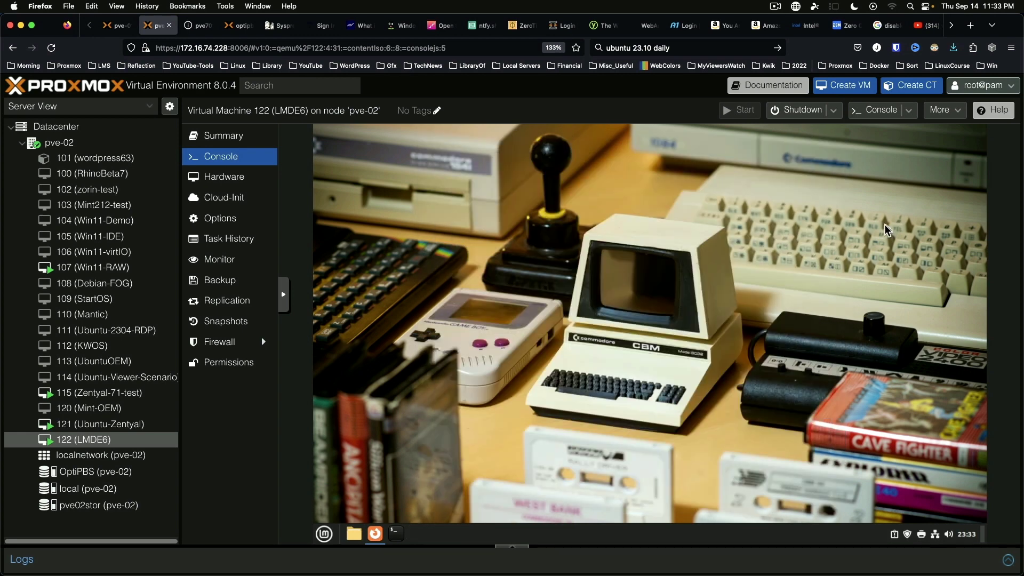
left_click(375, 534)
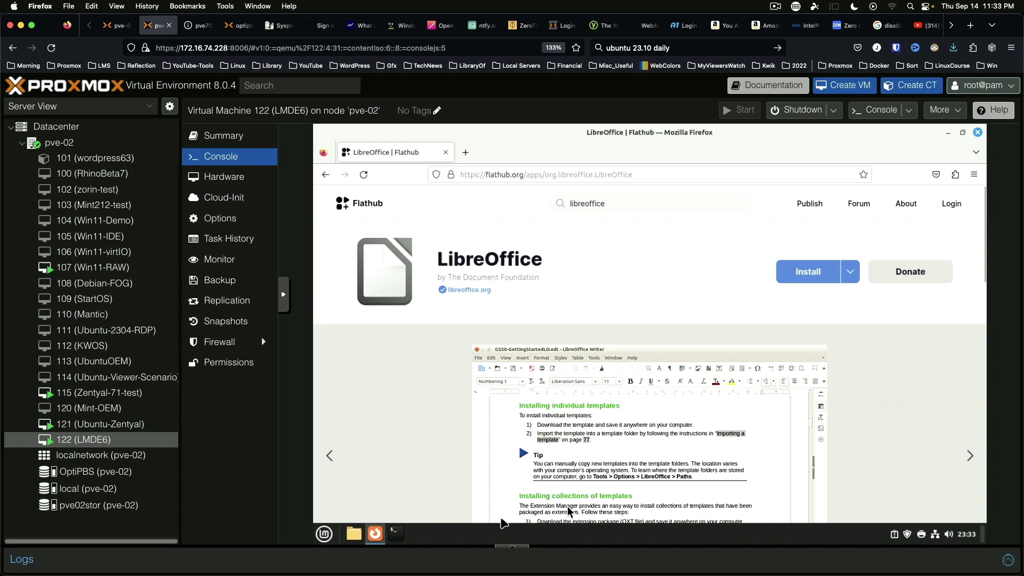
Close Firefox and confirm shutting down the LMDE VM.
left_click(977, 133)
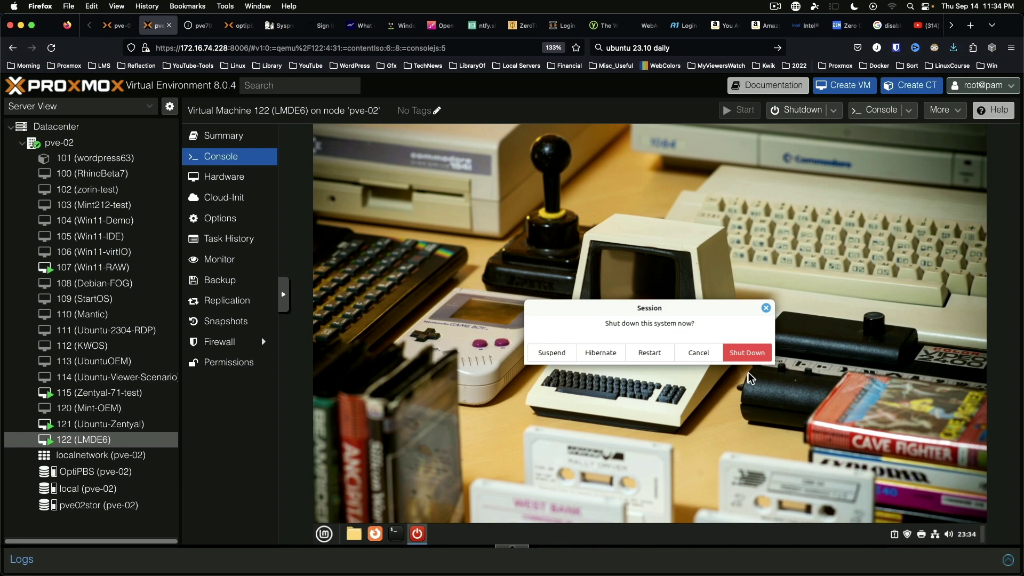
left_click(753, 356)
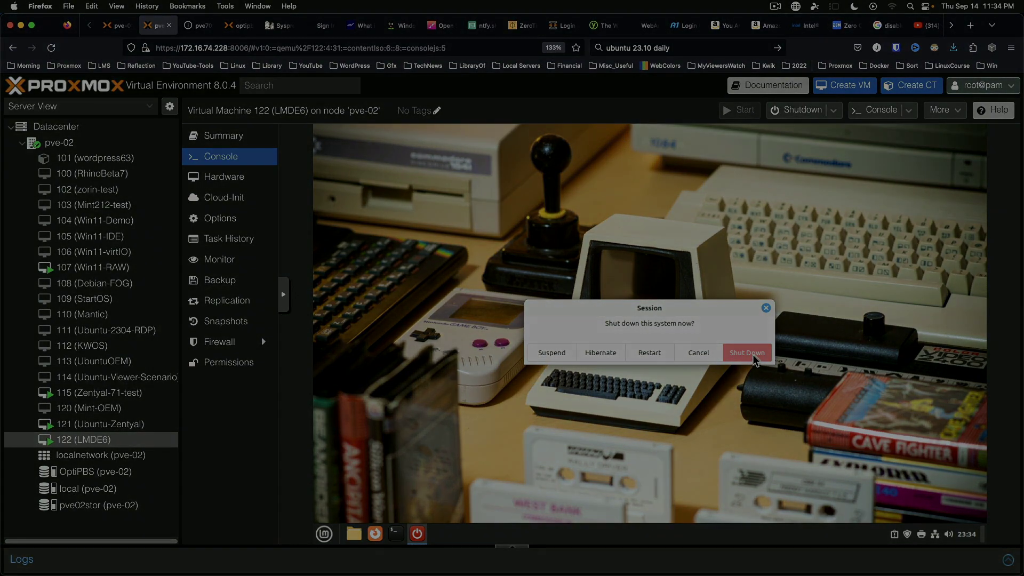